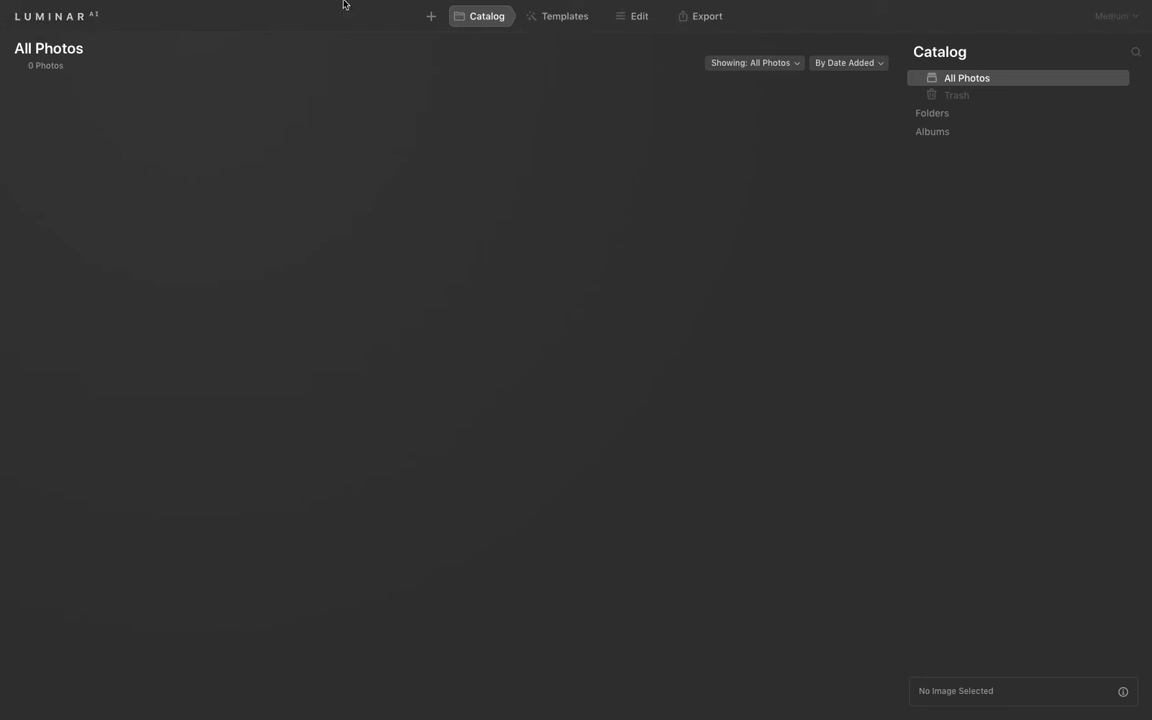
left_click(56, 16)
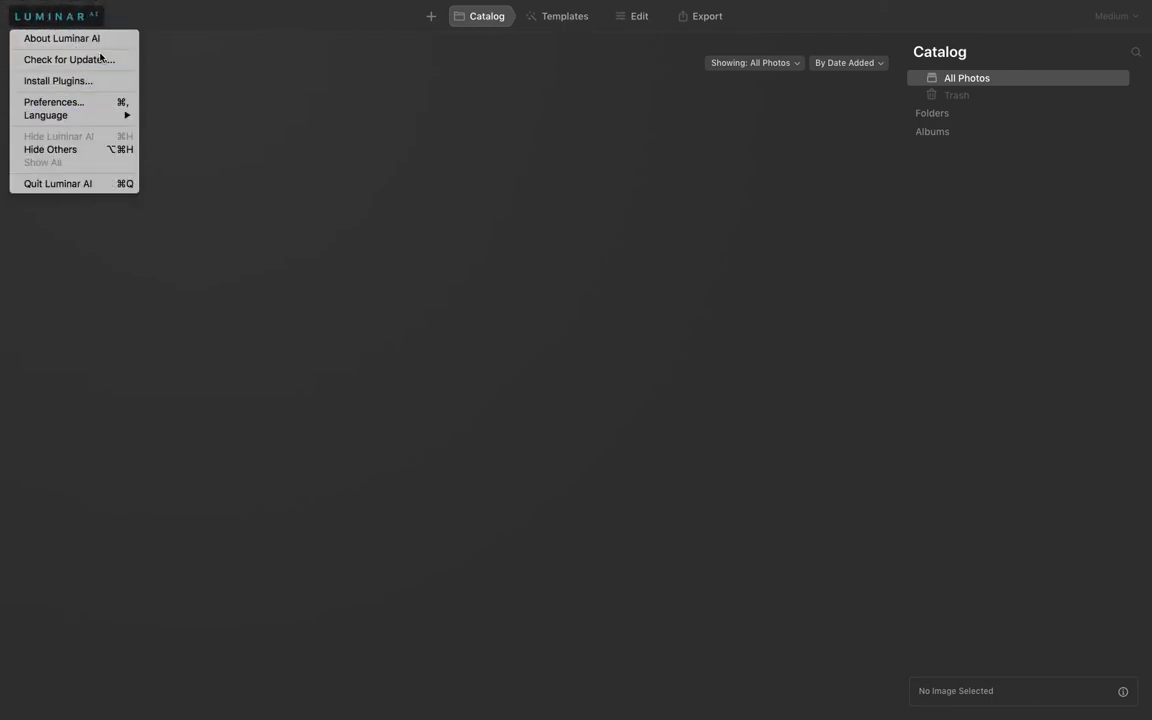
left_click(118, 221)
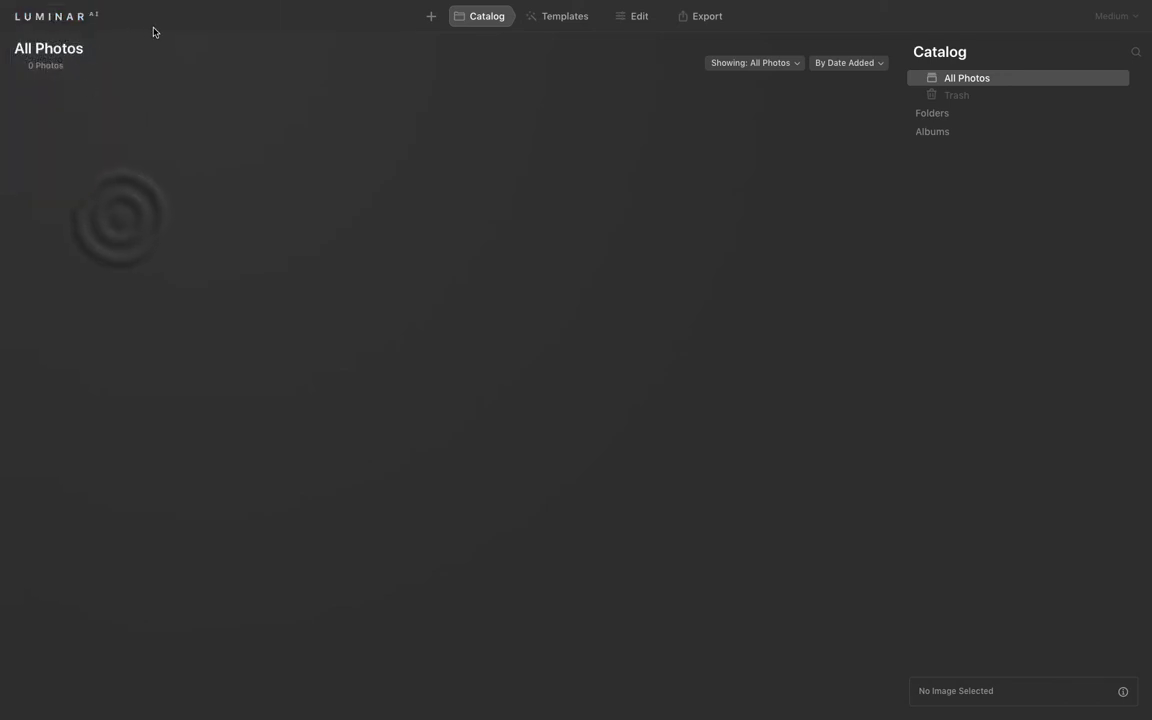
left_click(426, 18)
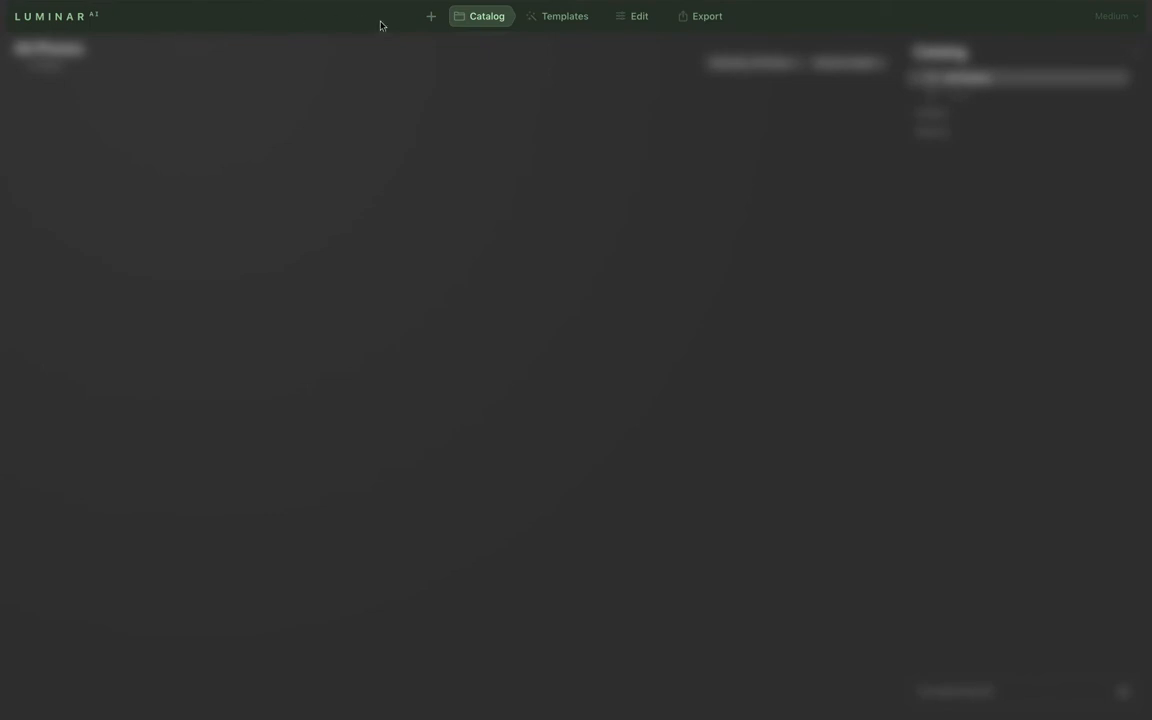
left_click(430, 17)
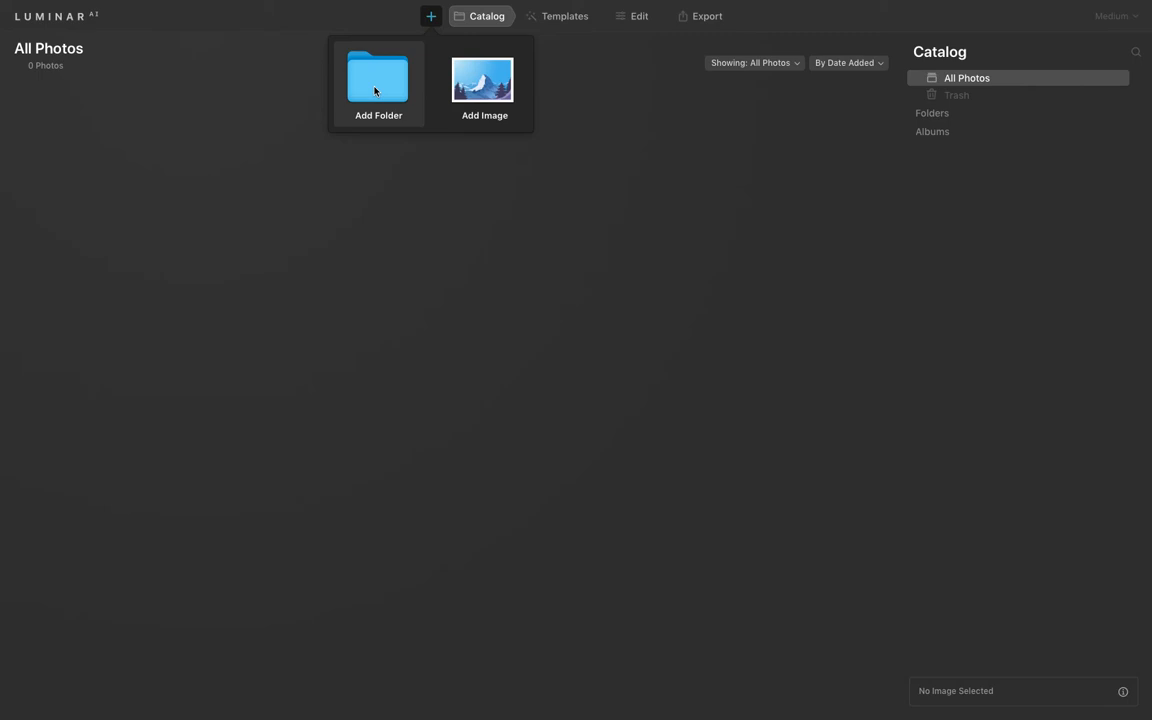
left_click(495, 17)
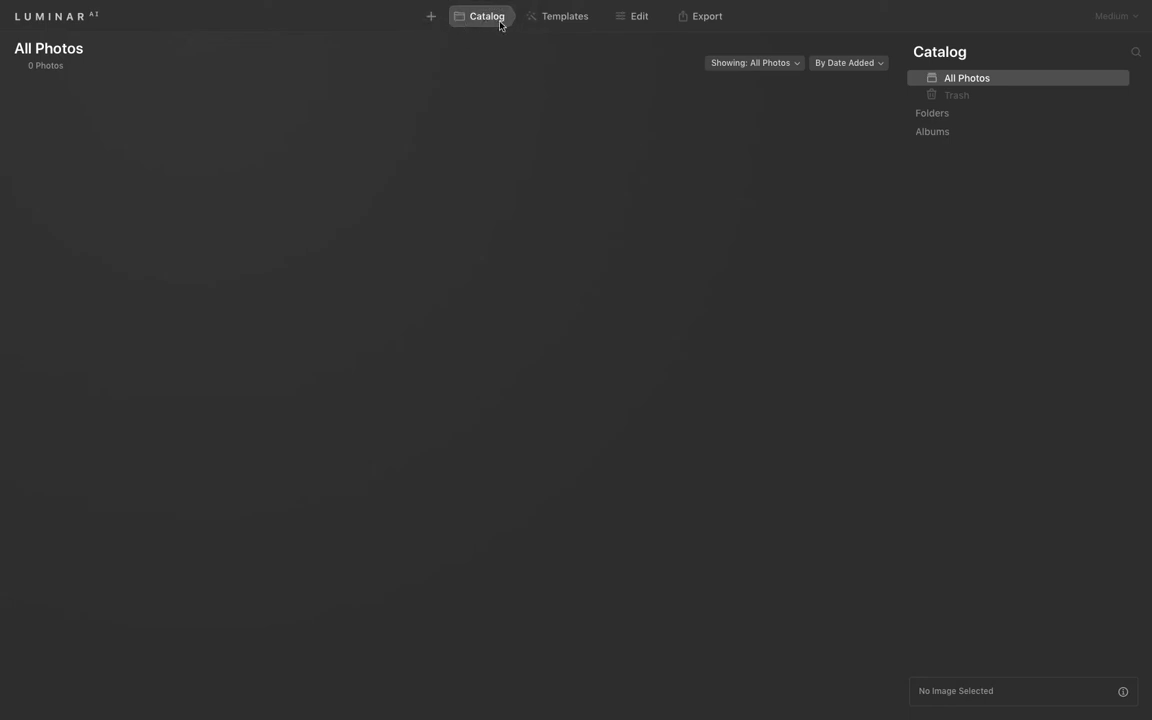
left_click(553, 20)
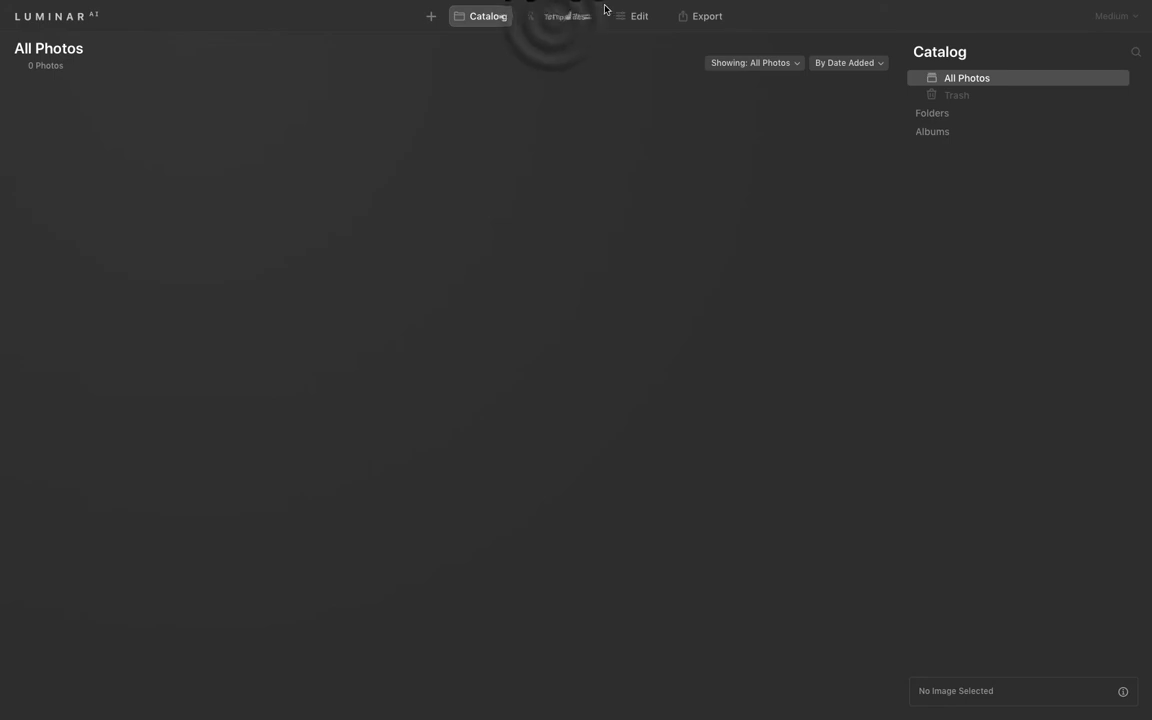
left_click(637, 17)
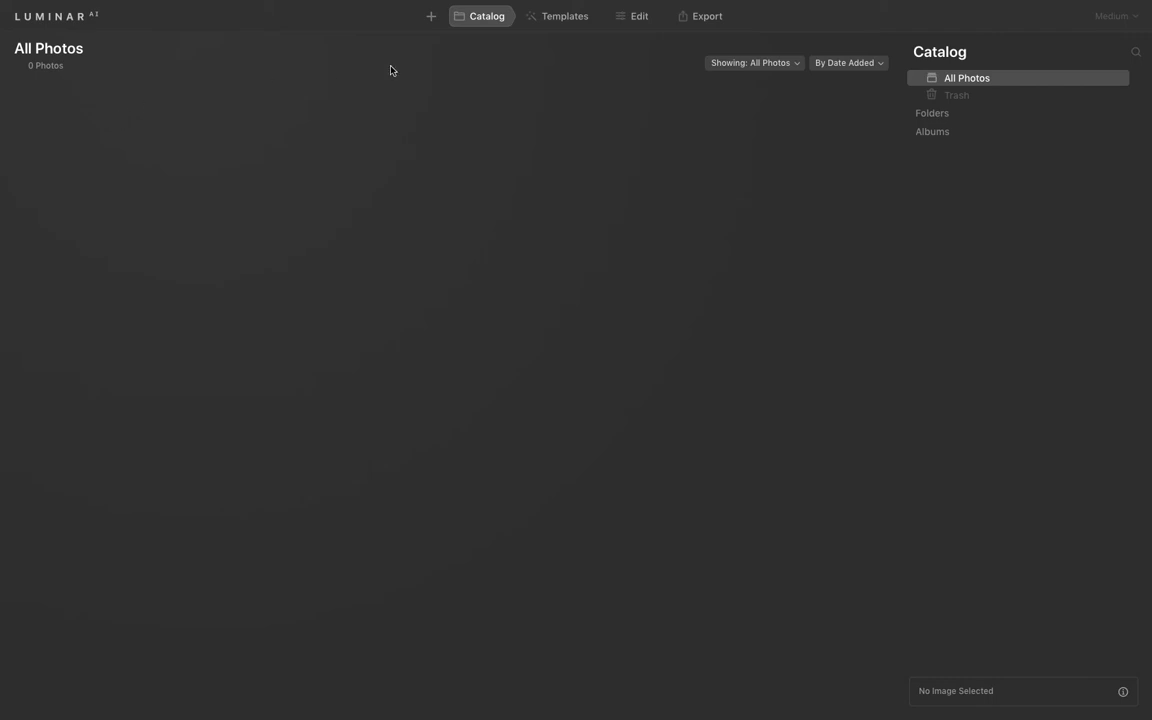
Add the image noah-buscher-yOAZcM5xdpM-unsplash.jpg from the Downloads folder to the catalog.
left_click(431, 17)
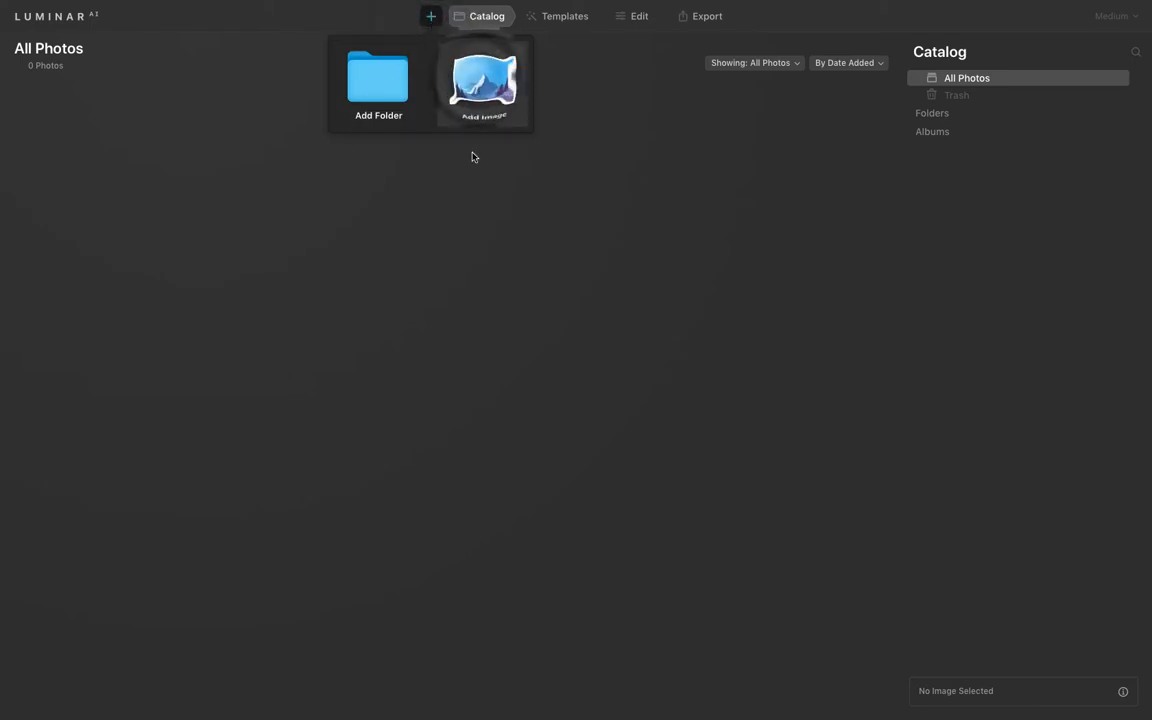
left_click(485, 80)
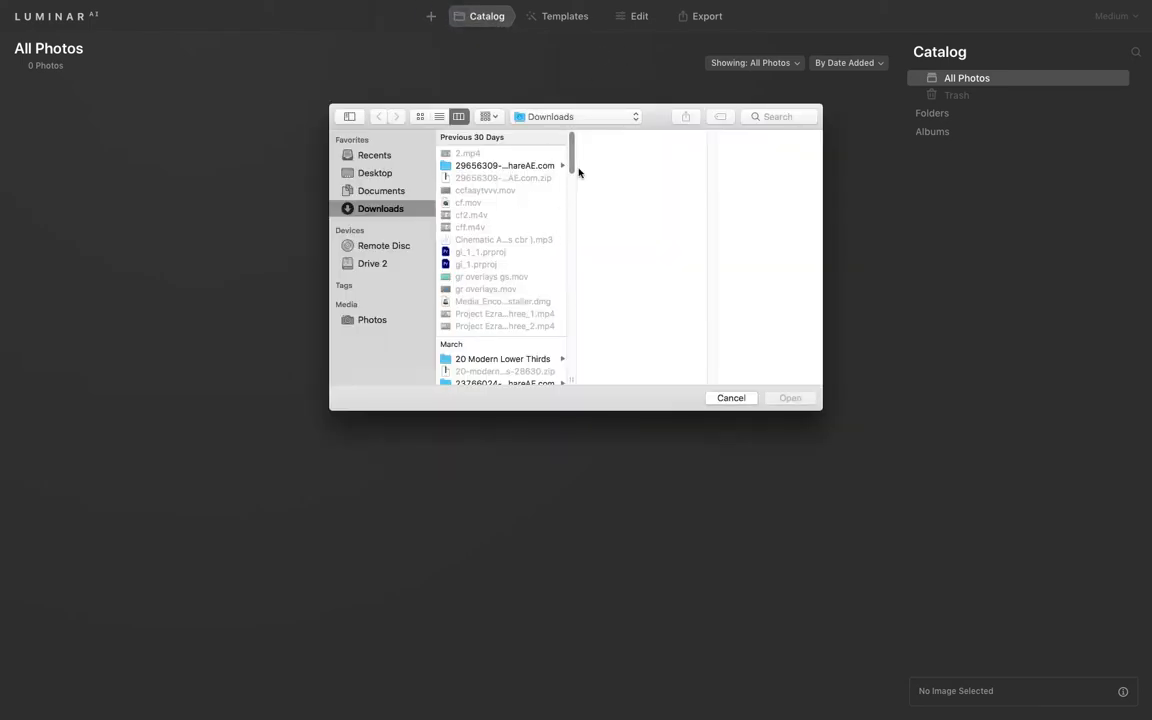
scroll(565, 165, "down", 10)
scroll(558, 214, "down", 8)
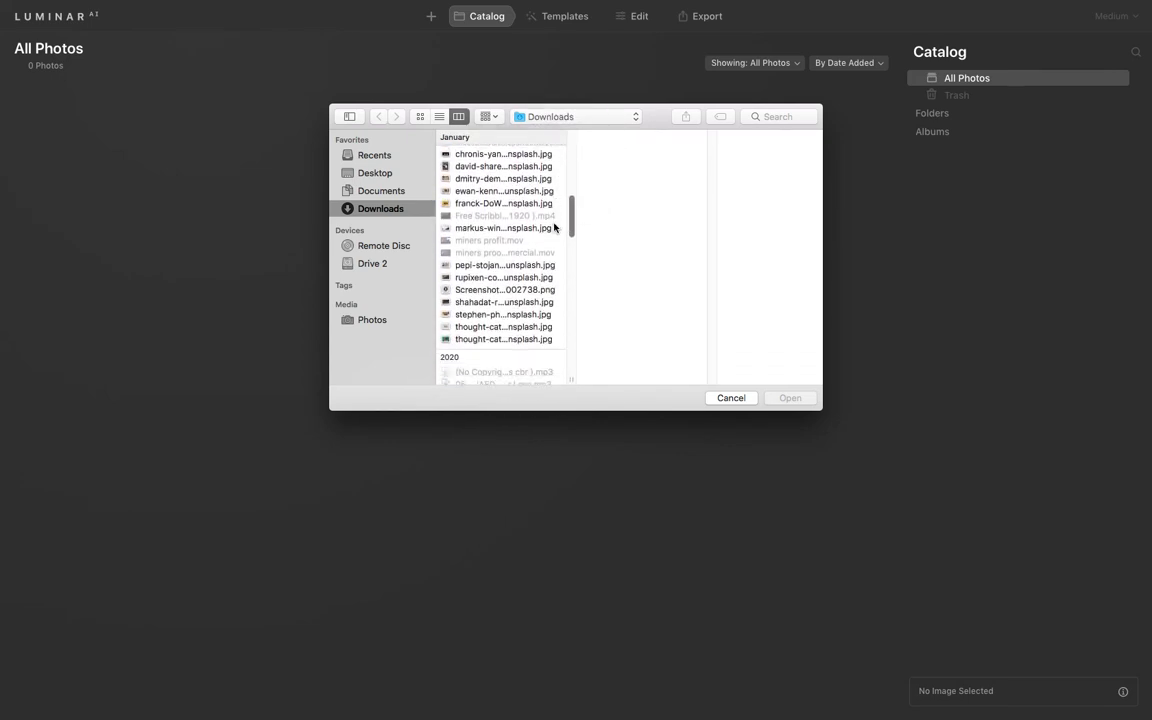
scroll(548, 250, "down", 5)
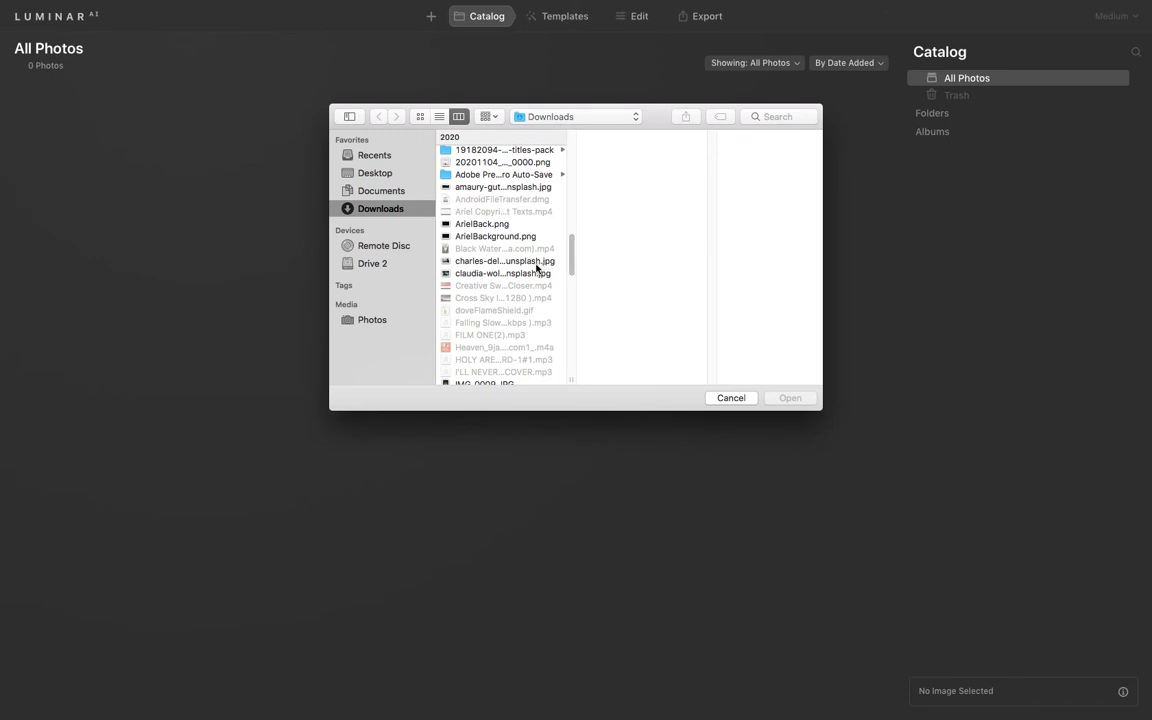
key("n")
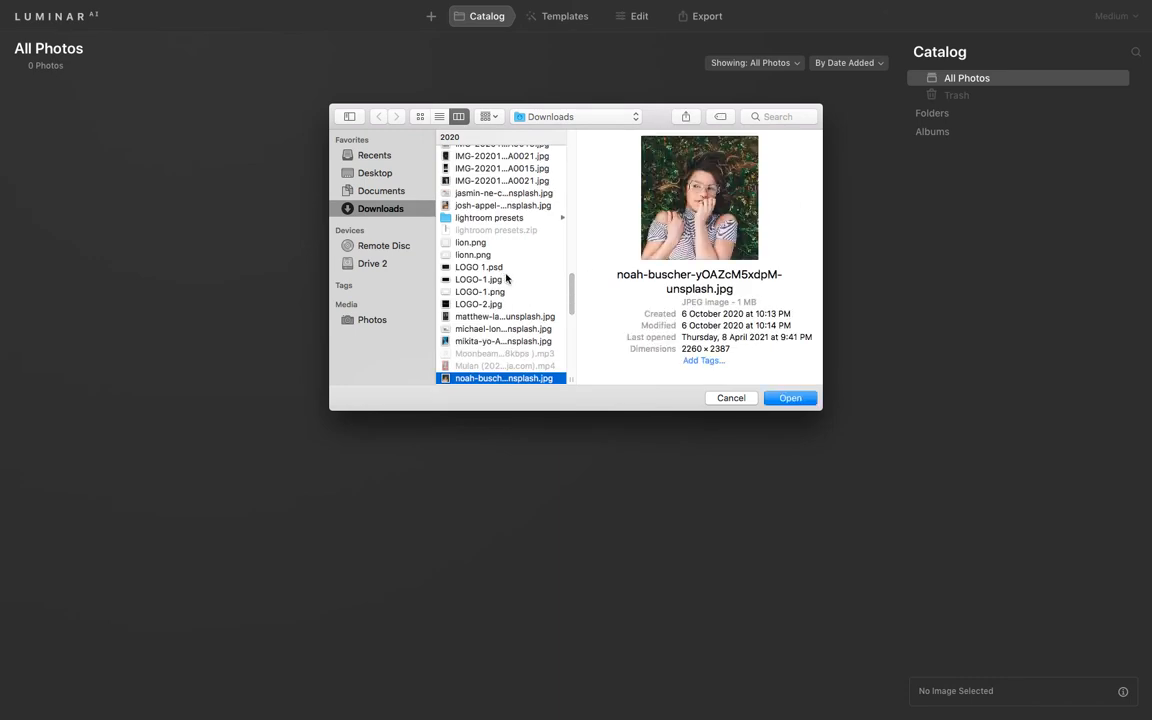
left_click(789, 399)
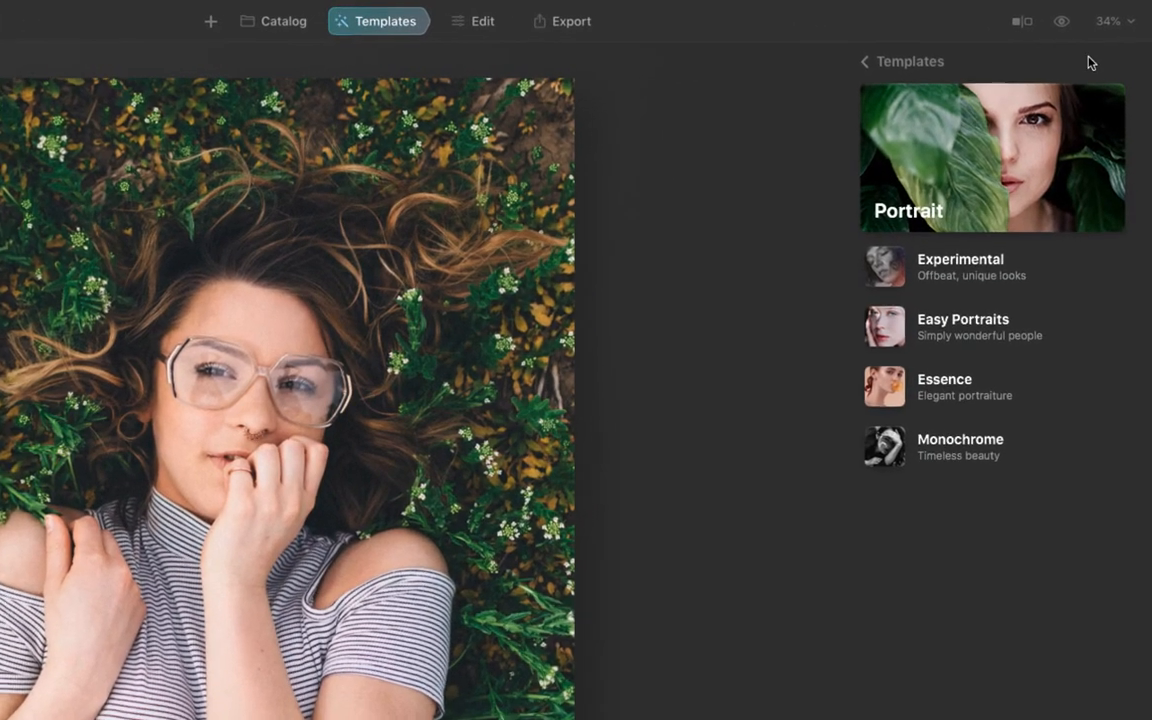
Toggle the before/after split view and move its divider across the photo to compare both versions.
left_click(1022, 25)
left_click(1024, 28)
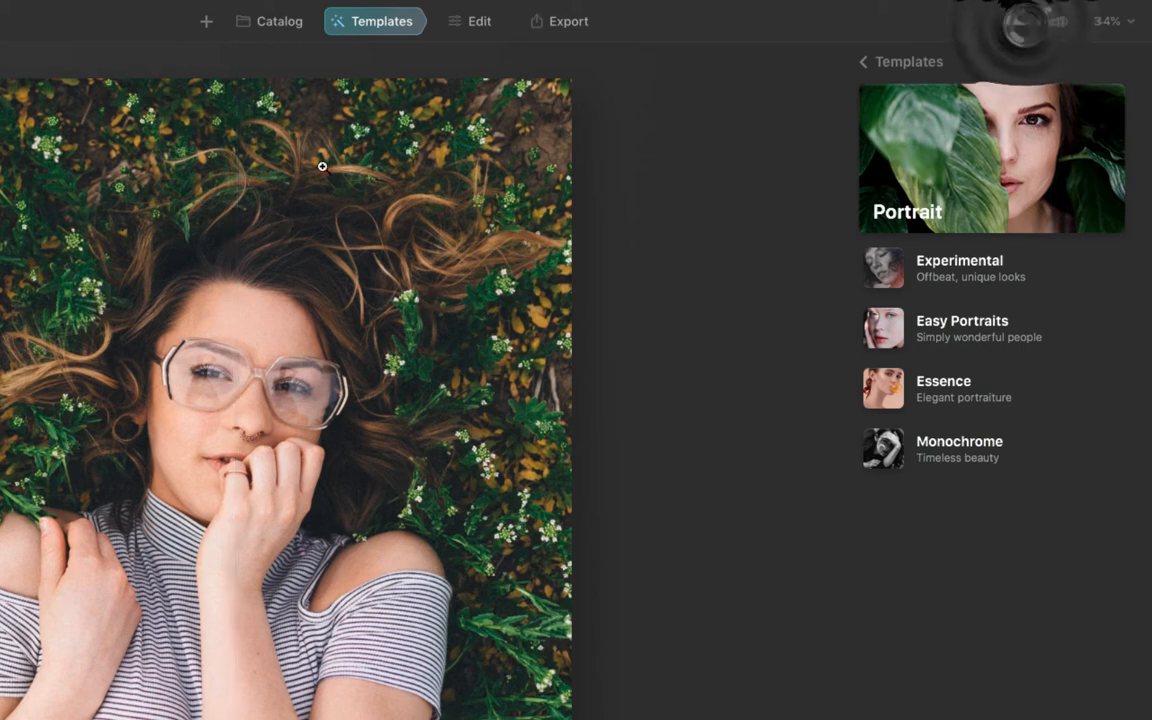
left_click(1016, 25)
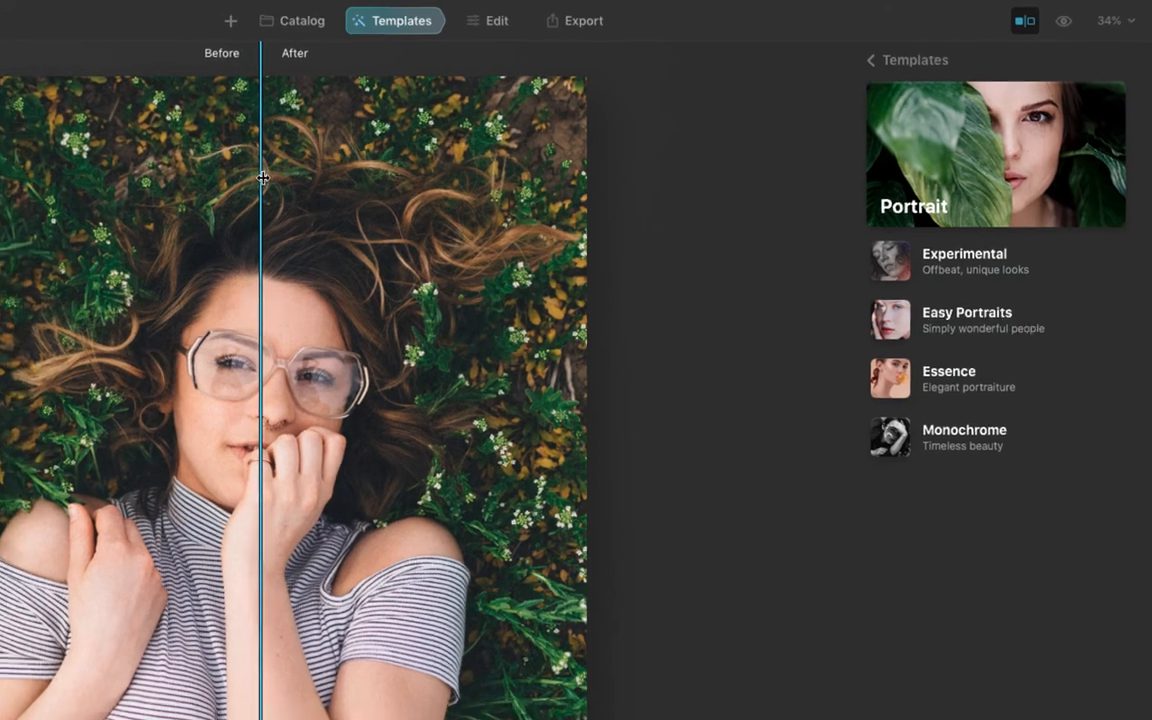
left_click_drag(239, 181, 204, 181)
left_click_drag(397, 143, 452, 170)
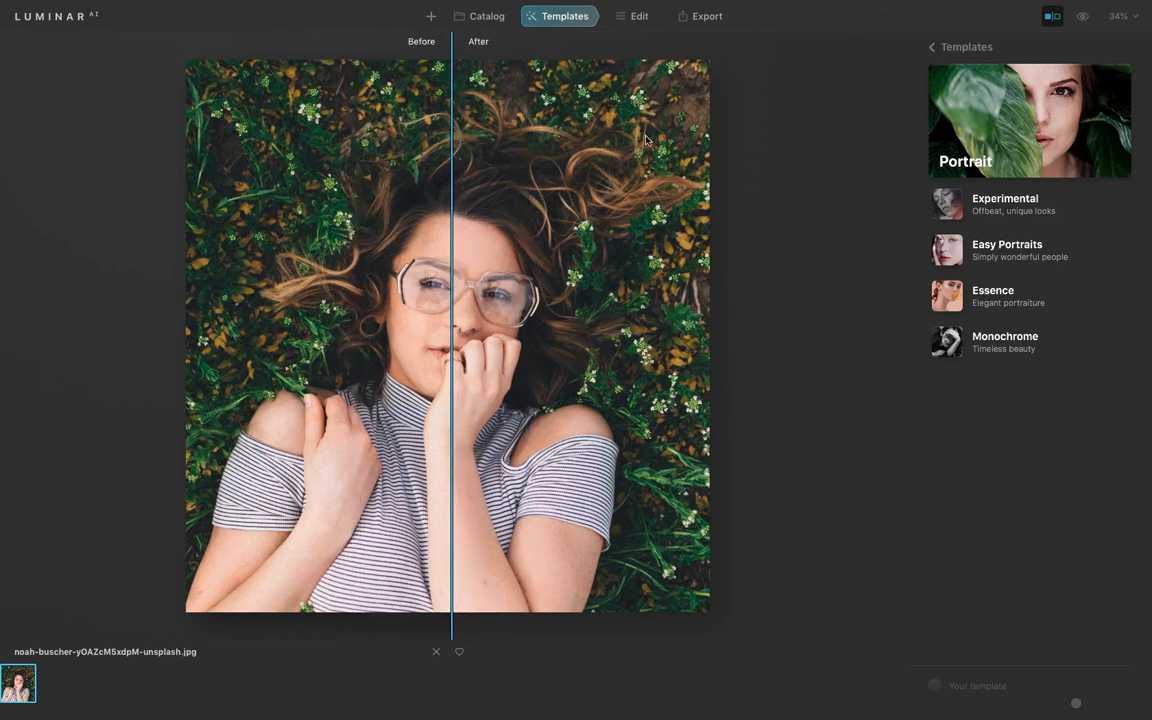
left_click(1052, 16)
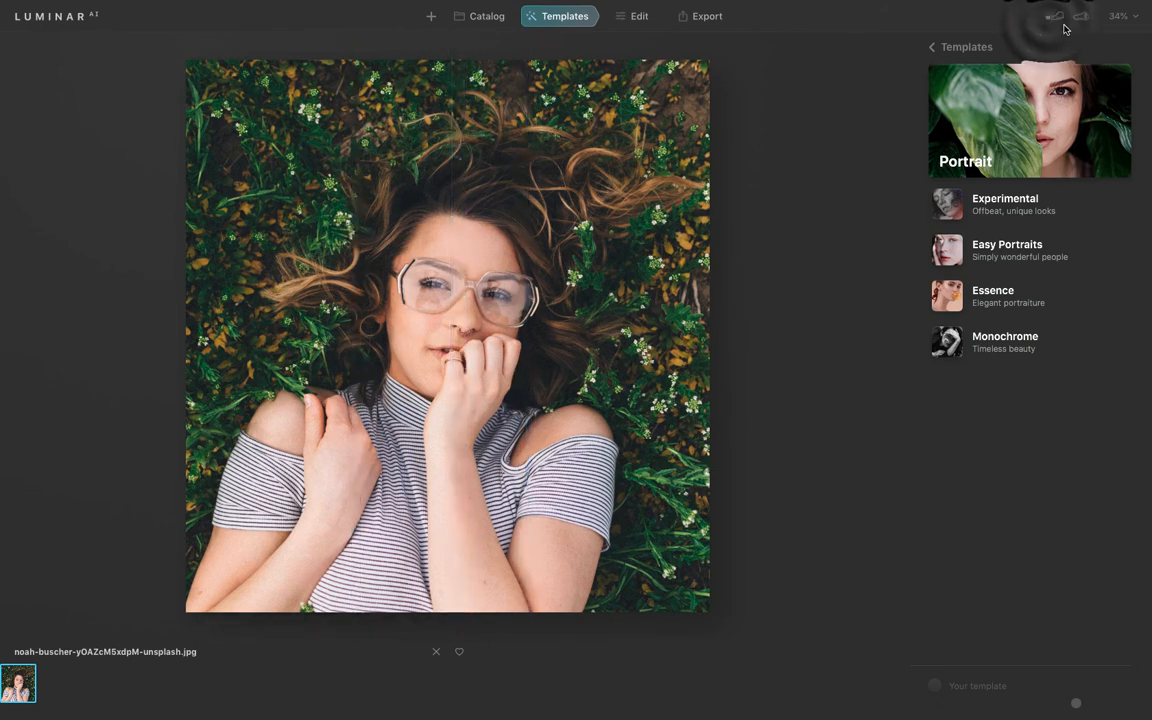
Zoom the photo to 50% and closer to inspect detail, then fit it back to the screen.
left_click(1119, 16)
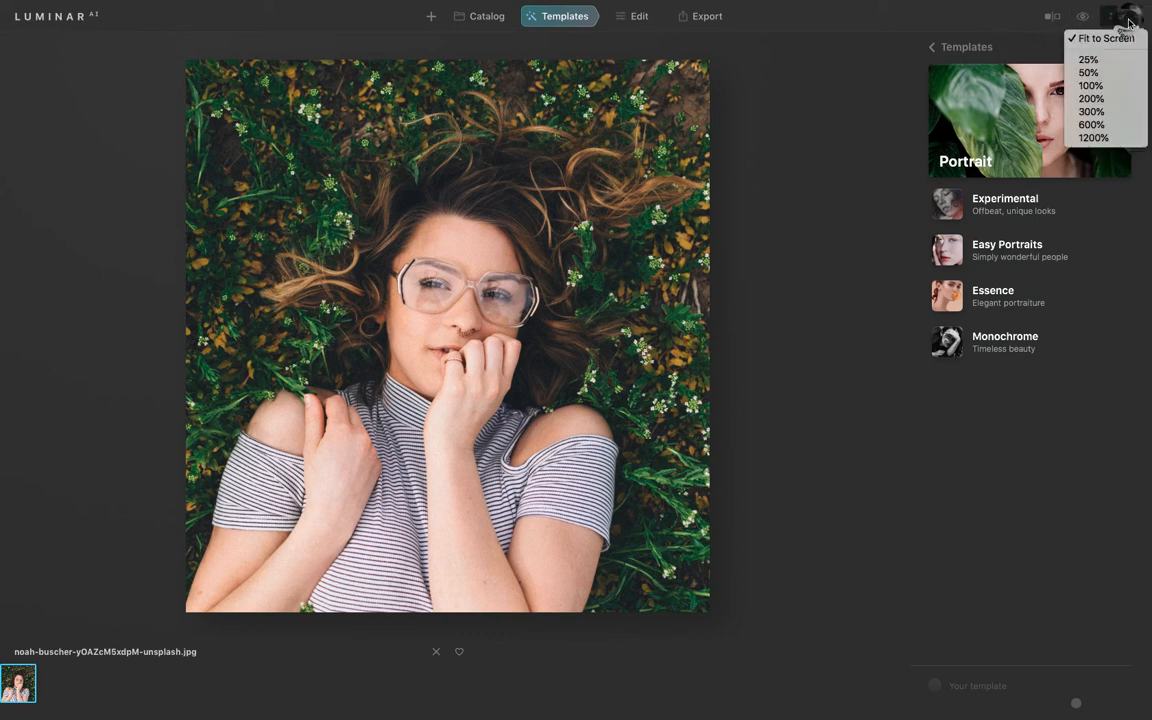
left_click(1115, 71)
left_click(1119, 16)
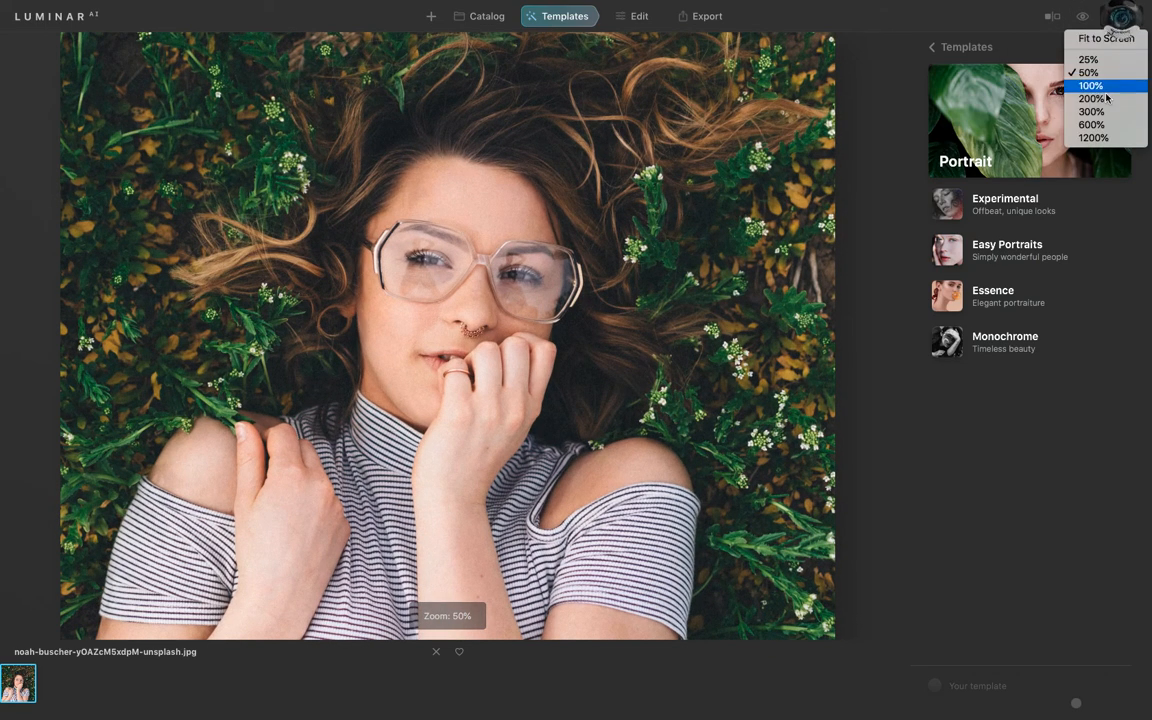
left_click(466, 258)
scroll(469, 259, "down", 3)
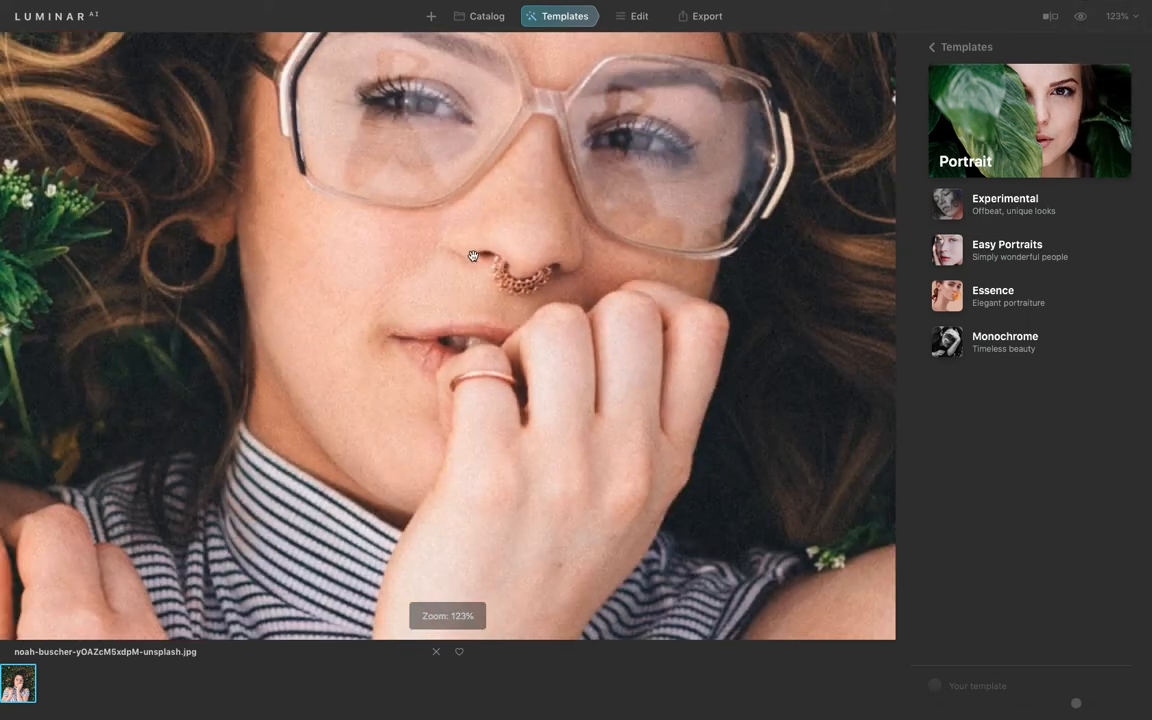
left_click(1134, 15)
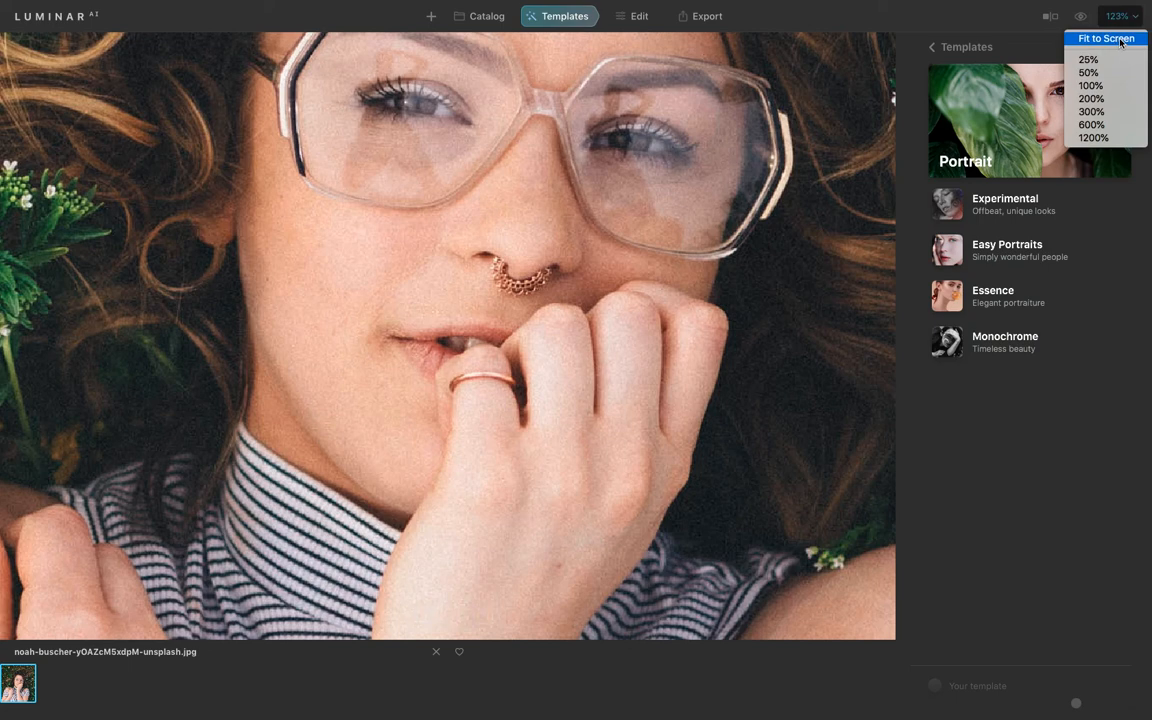
left_click(1106, 39)
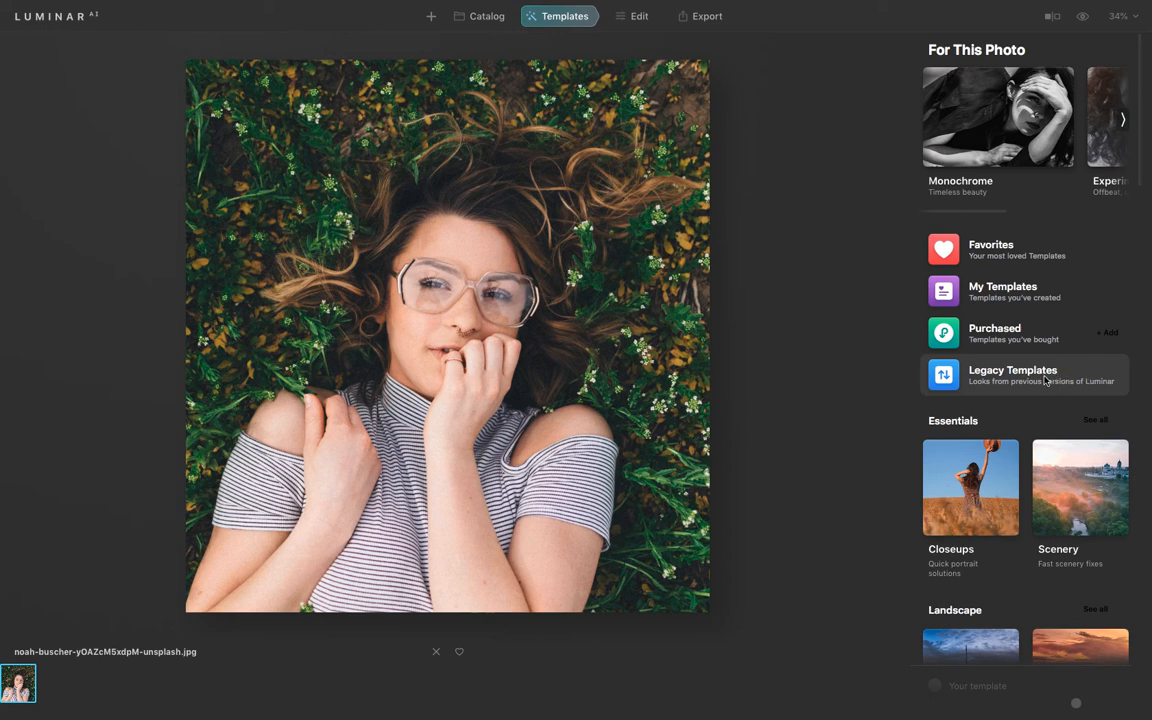
Browse the template categories and open the Portrait category's Experimental collection.
scroll(1045, 380, "down", 5)
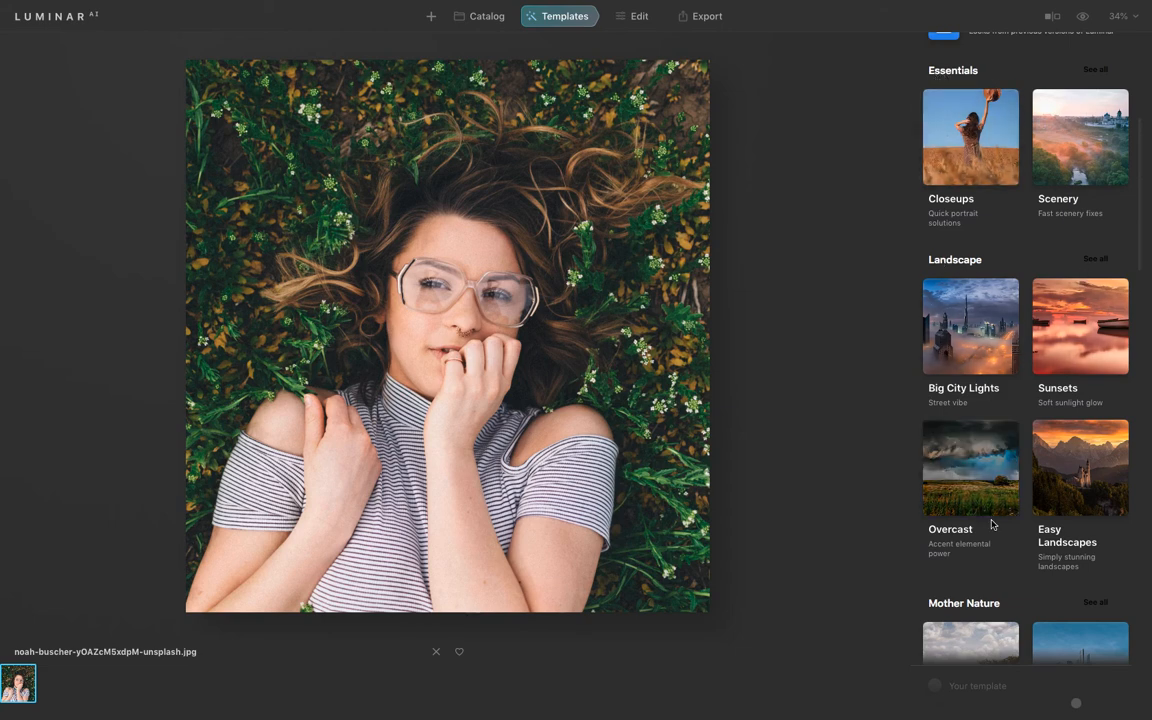
scroll(1138, 231, "up", 3)
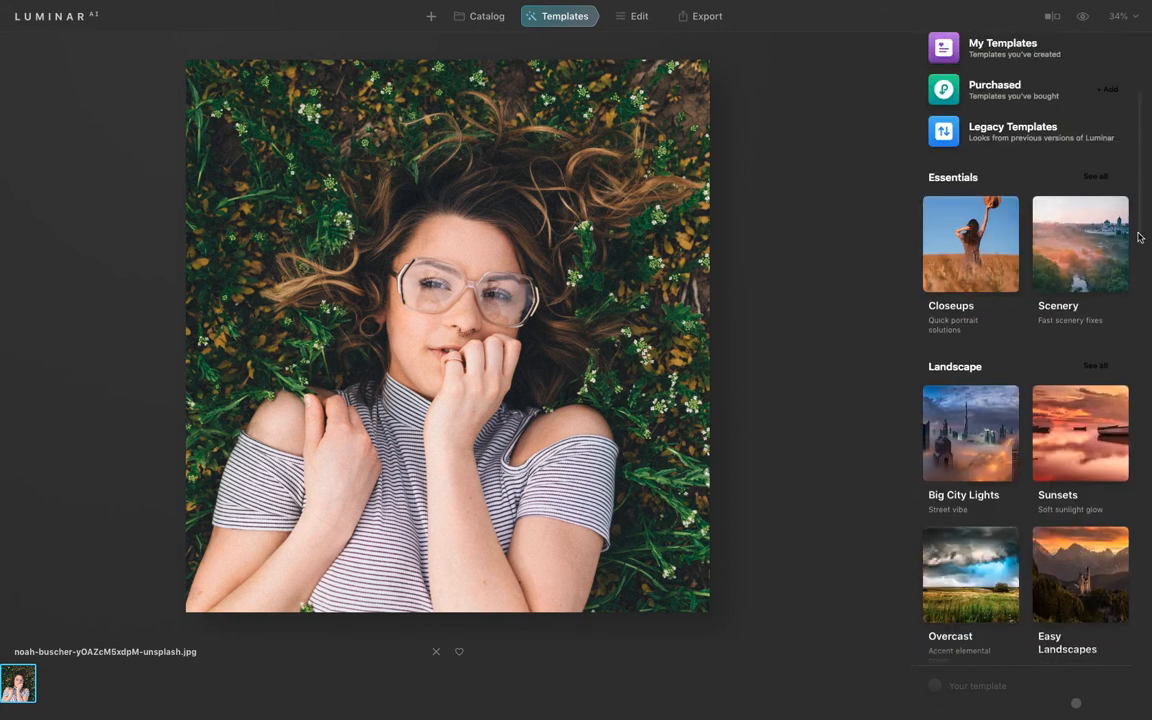
scroll(1142, 237, "down", 1)
left_click_drag(1142, 237, 1134, 653)
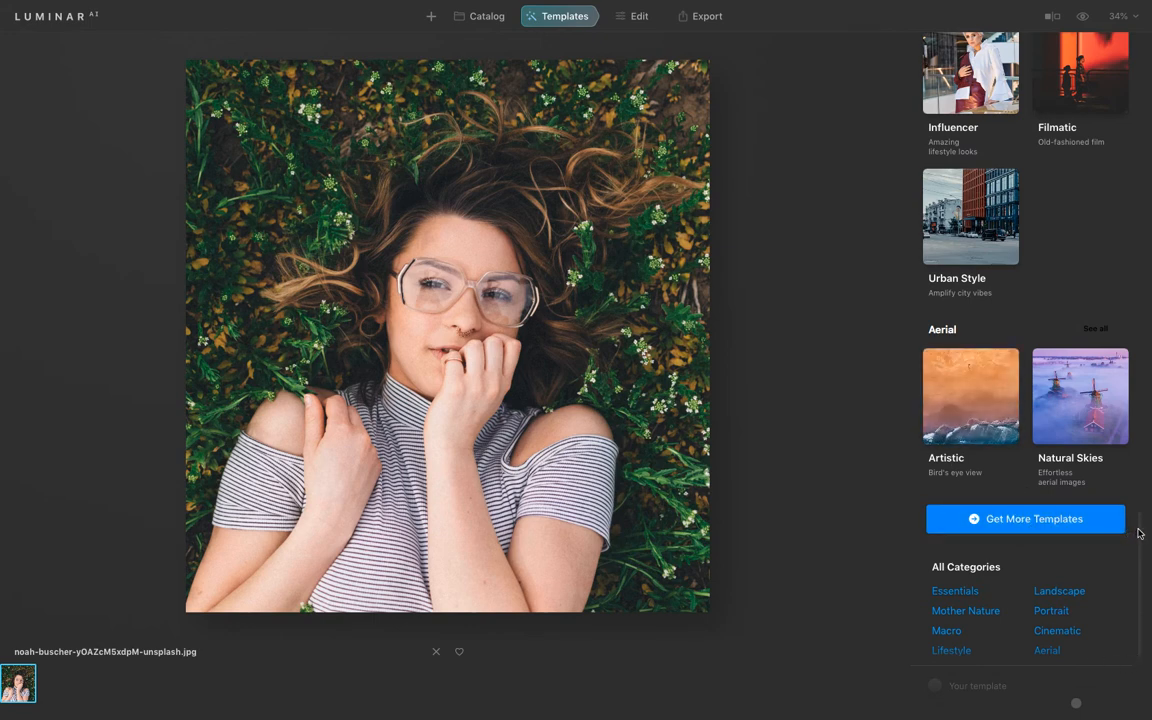
left_click_drag(1138, 533, 1137, 579)
left_click(1054, 613)
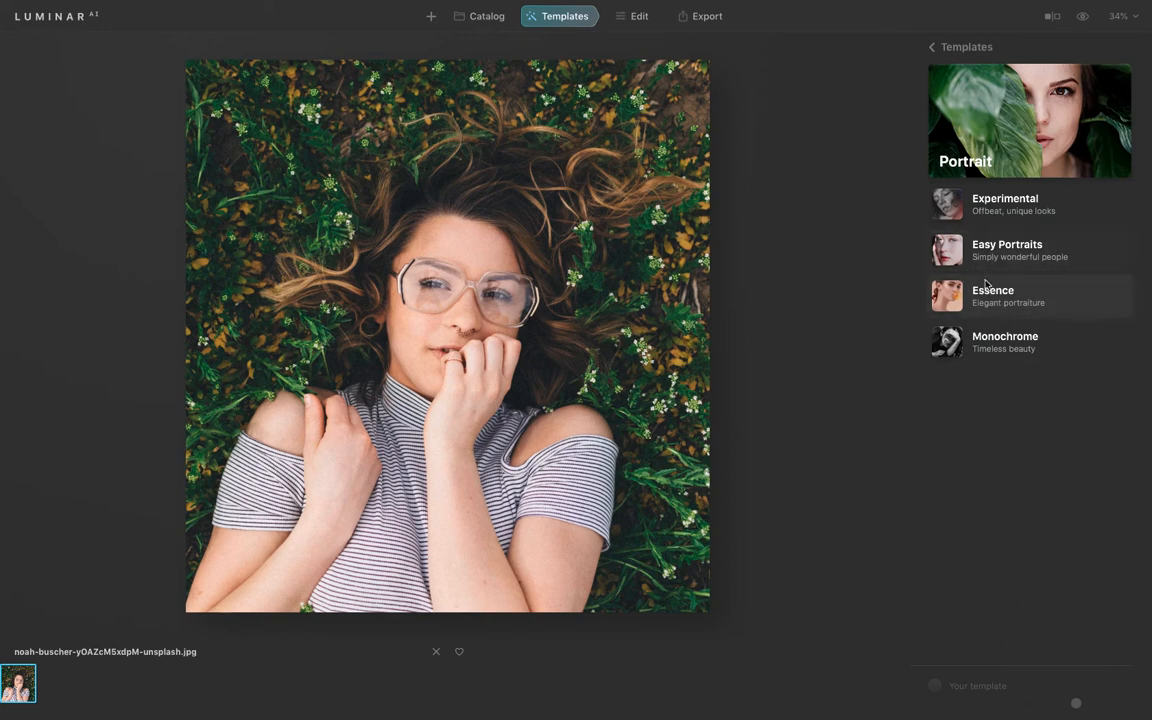
left_click(1048, 201)
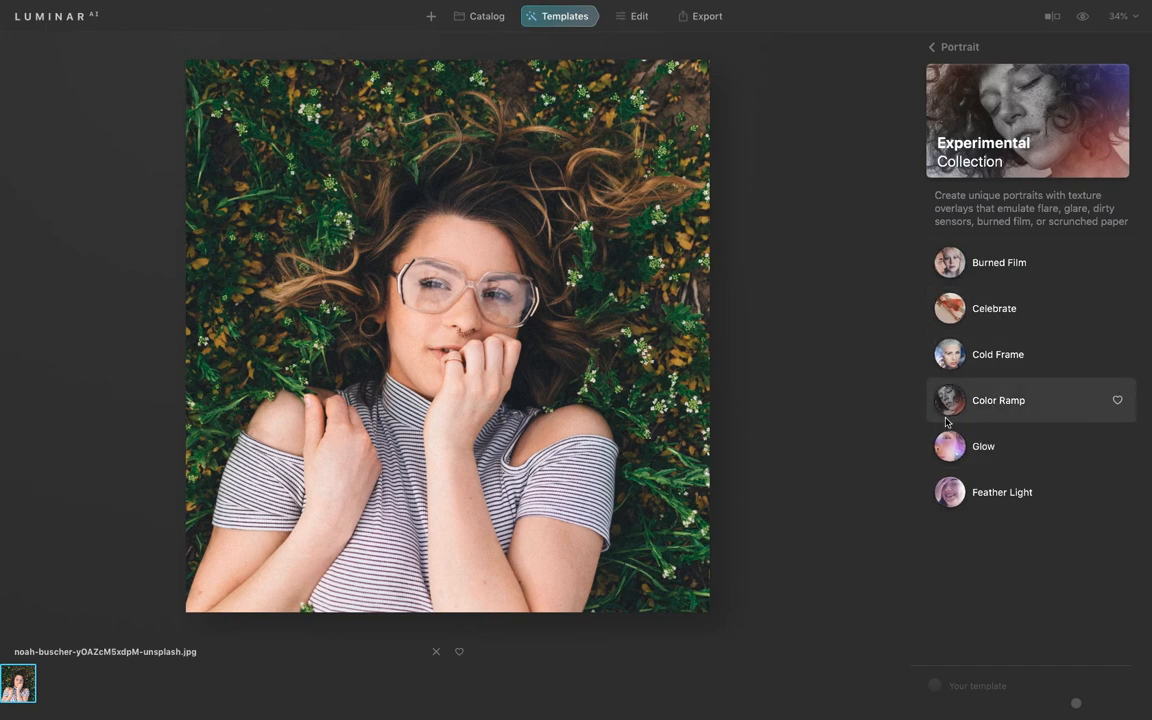
Apply the Color Ramp template and lower its amount slider to roughly 60 percent.
left_click(1000, 398)
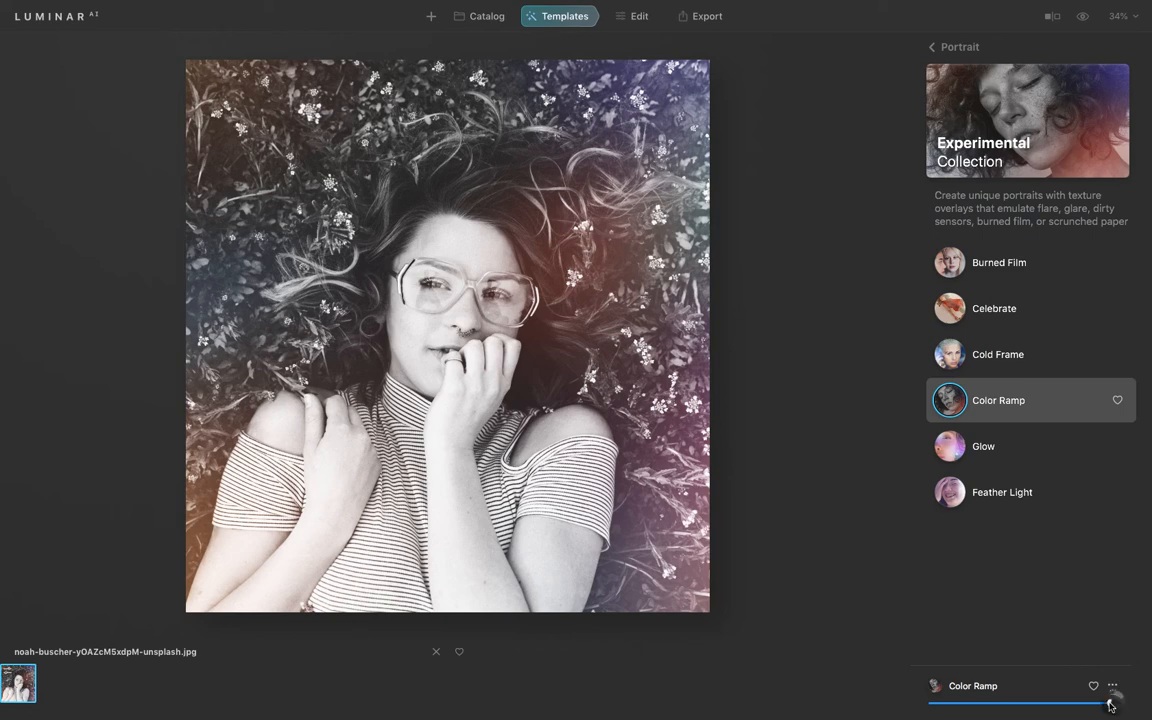
left_click_drag(1112, 703, 1041, 707)
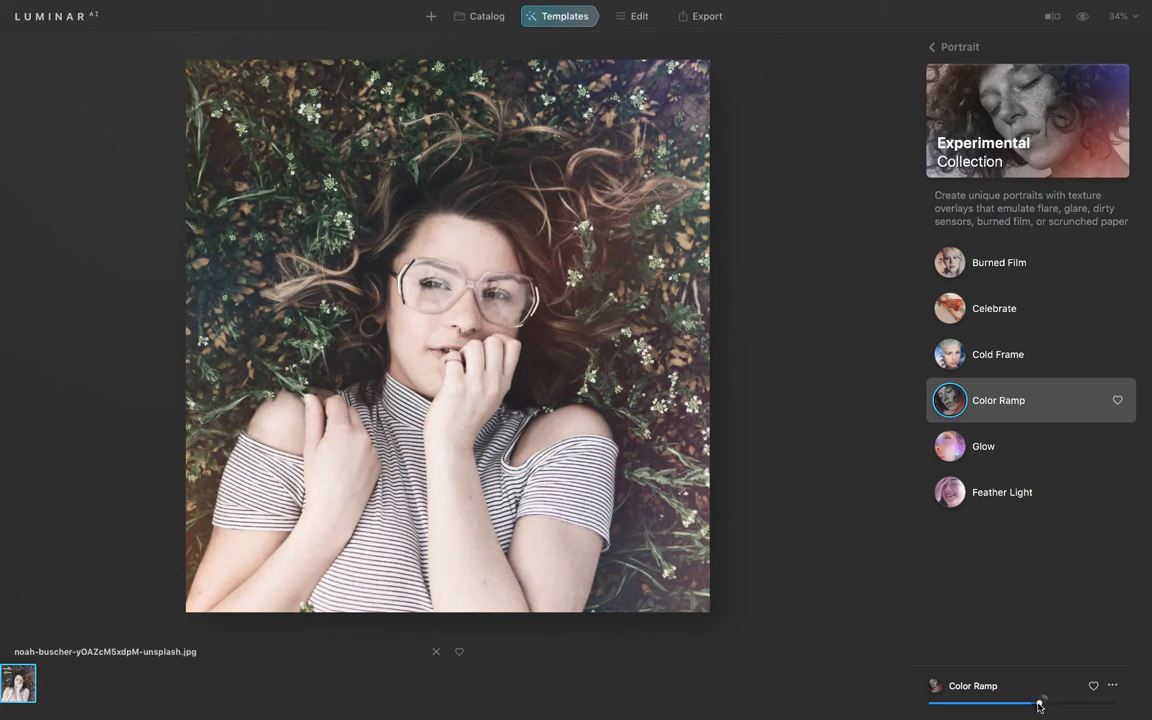
left_click_drag(1038, 706, 1045, 712)
mouse_move(637, 19)
left_click(744, 76)
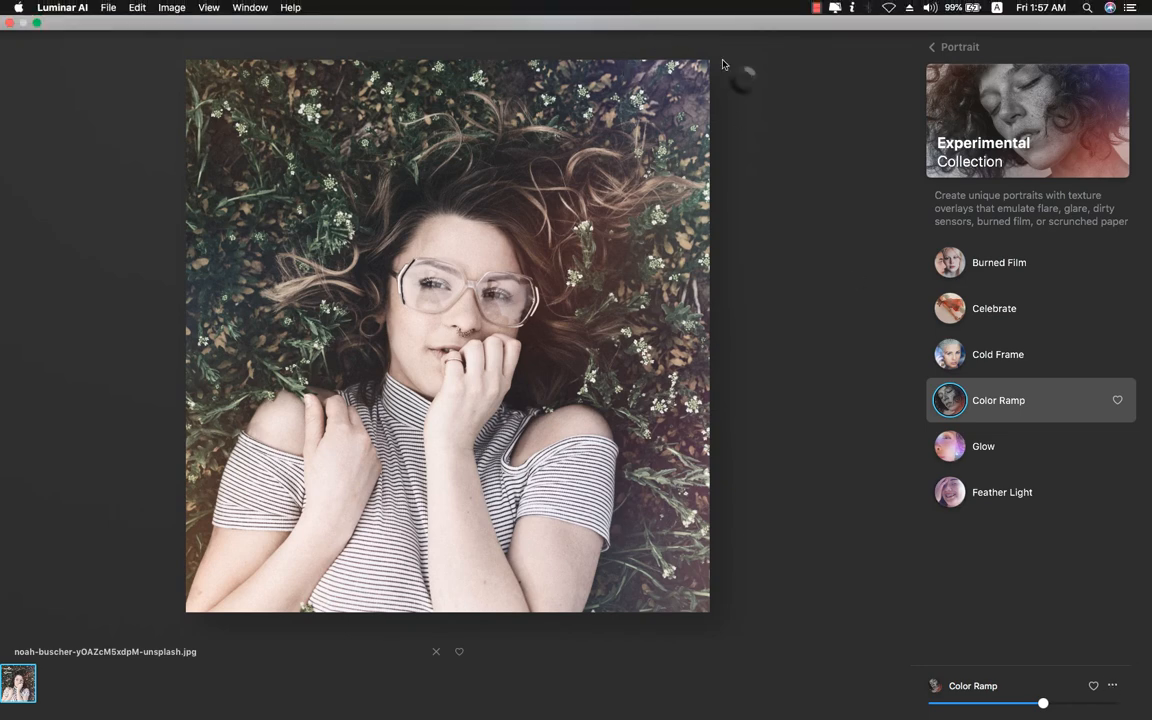
left_click(751, 86)
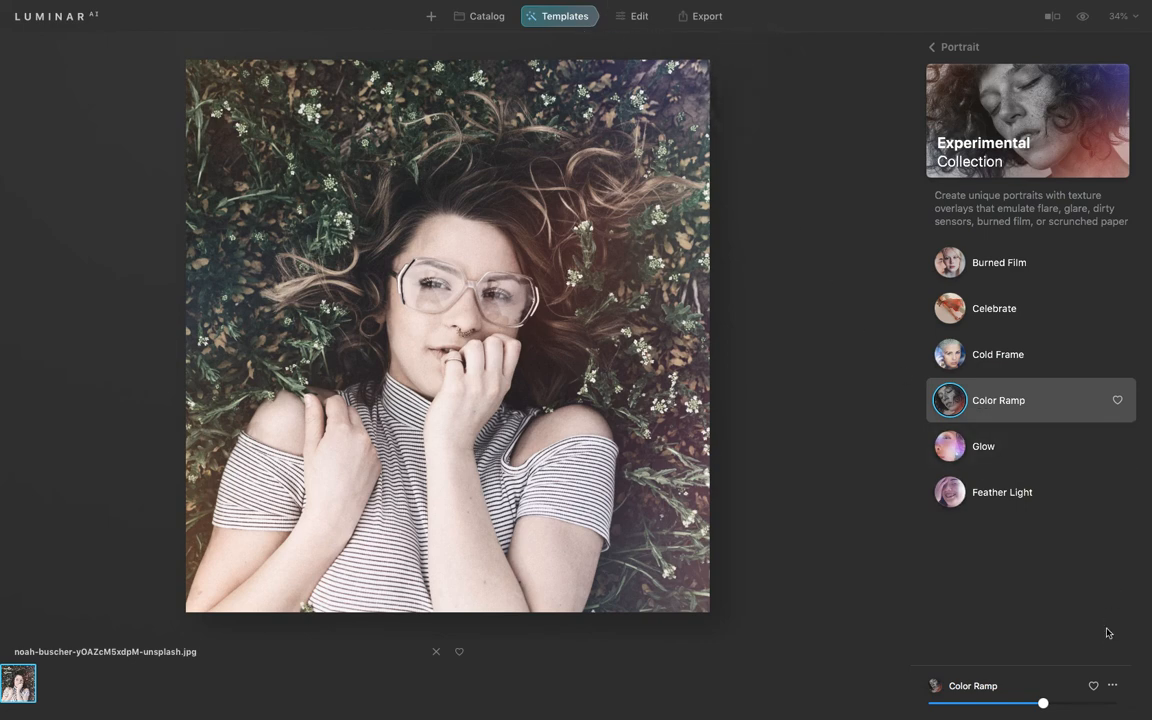
Open the Color Ramp template's adjustments for editing and collapse the Face tool settings.
left_click(1114, 688)
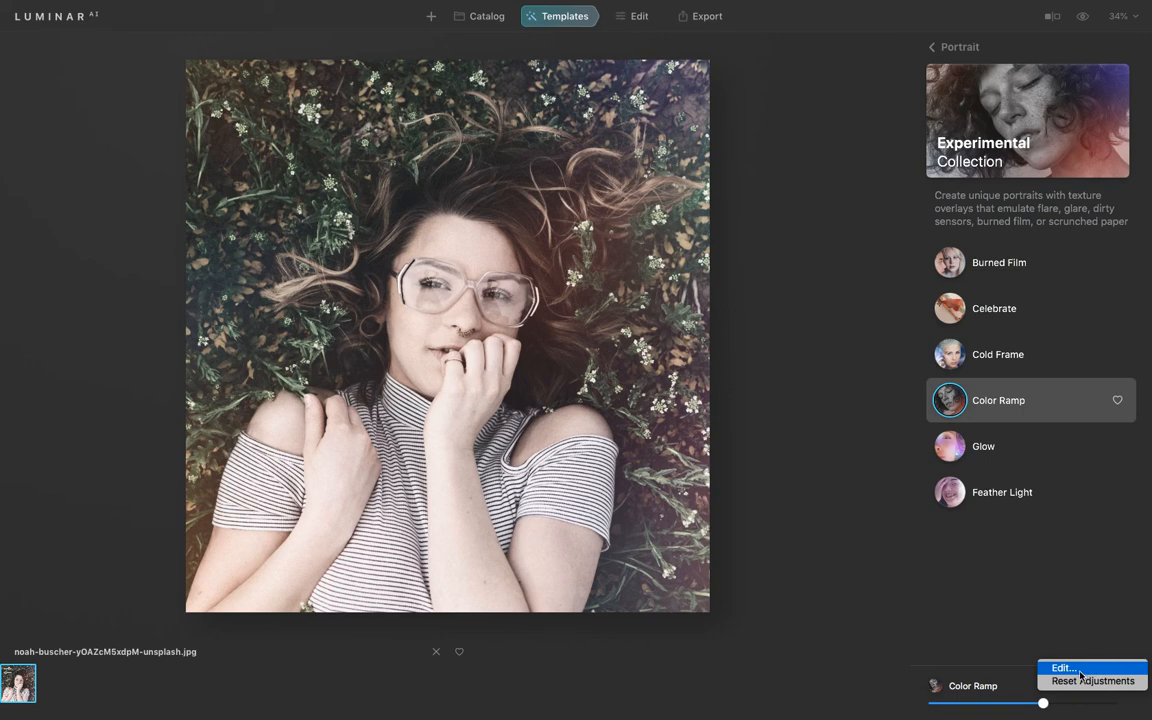
left_click(1078, 668)
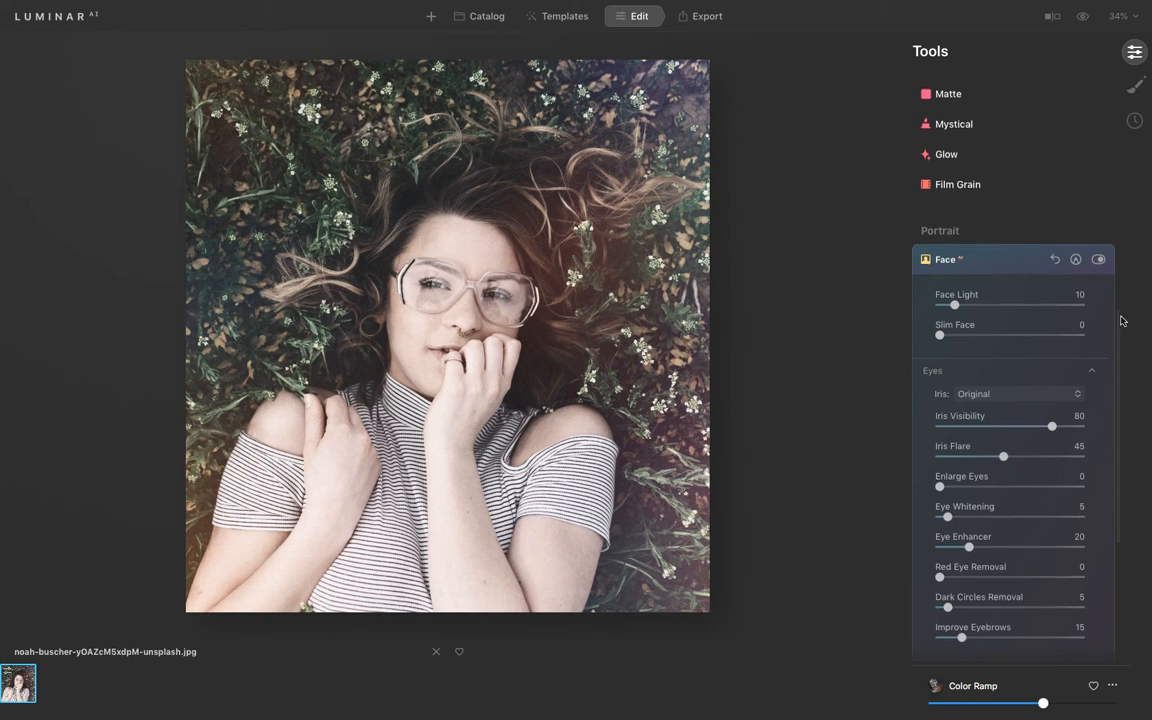
mouse_move(1120, 320)
left_mouse_down()
mouse_move(1113, 368)
mouse_move(1125, 102)
mouse_move(1113, 64)
mouse_move(1116, 172)
mouse_move(1095, 271)
mouse_move(1090, 442)
mouse_move(1090, 324)
left_mouse_up()
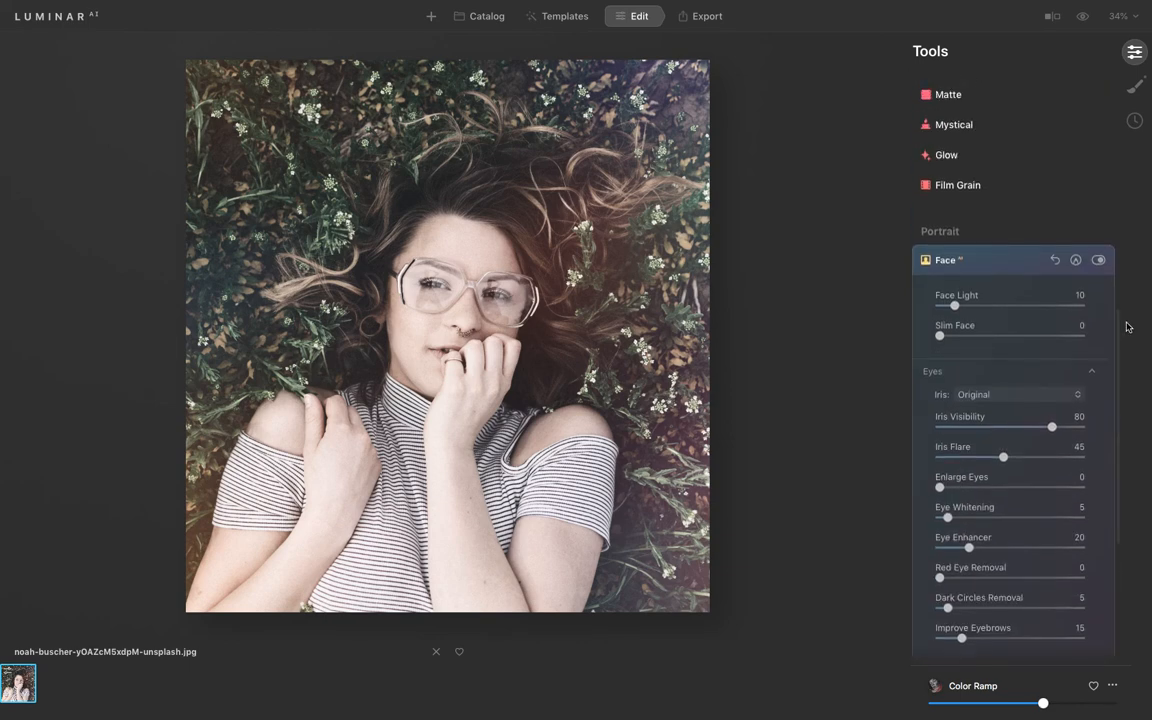
left_click(1022, 262)
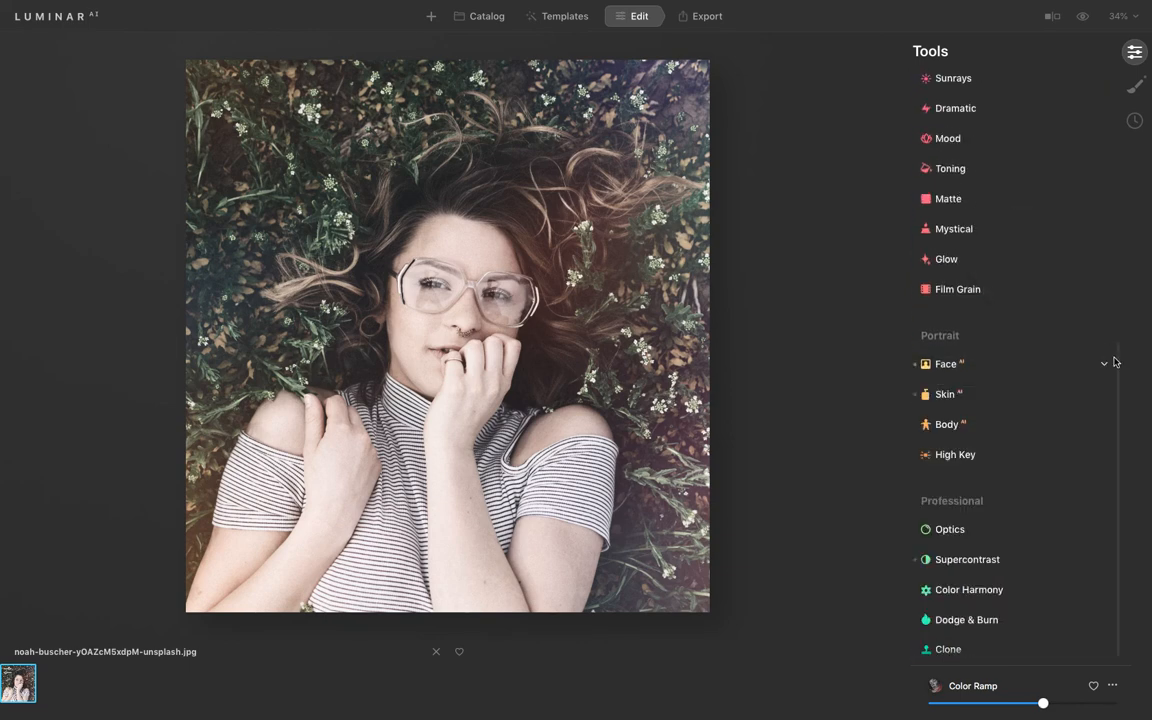
Open the Export options for the edited photo.
left_click(697, 30)
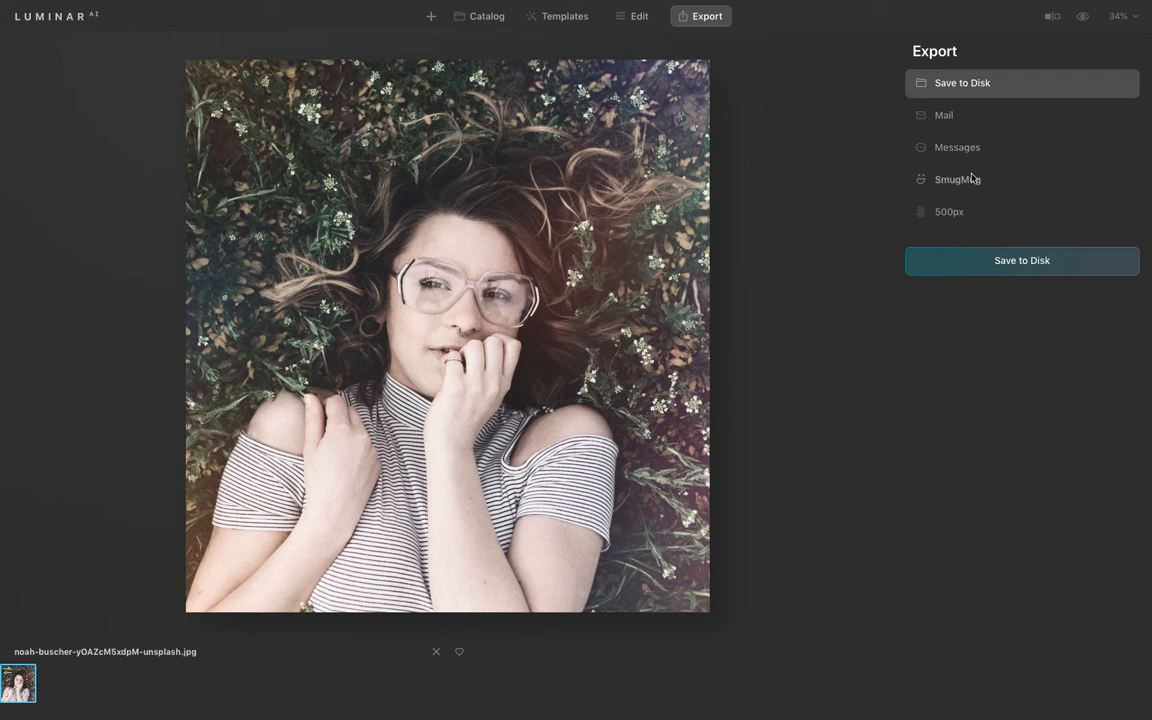
Save the edited photo to disk in the Documents folder under the file name t.
left_click(1003, 261)
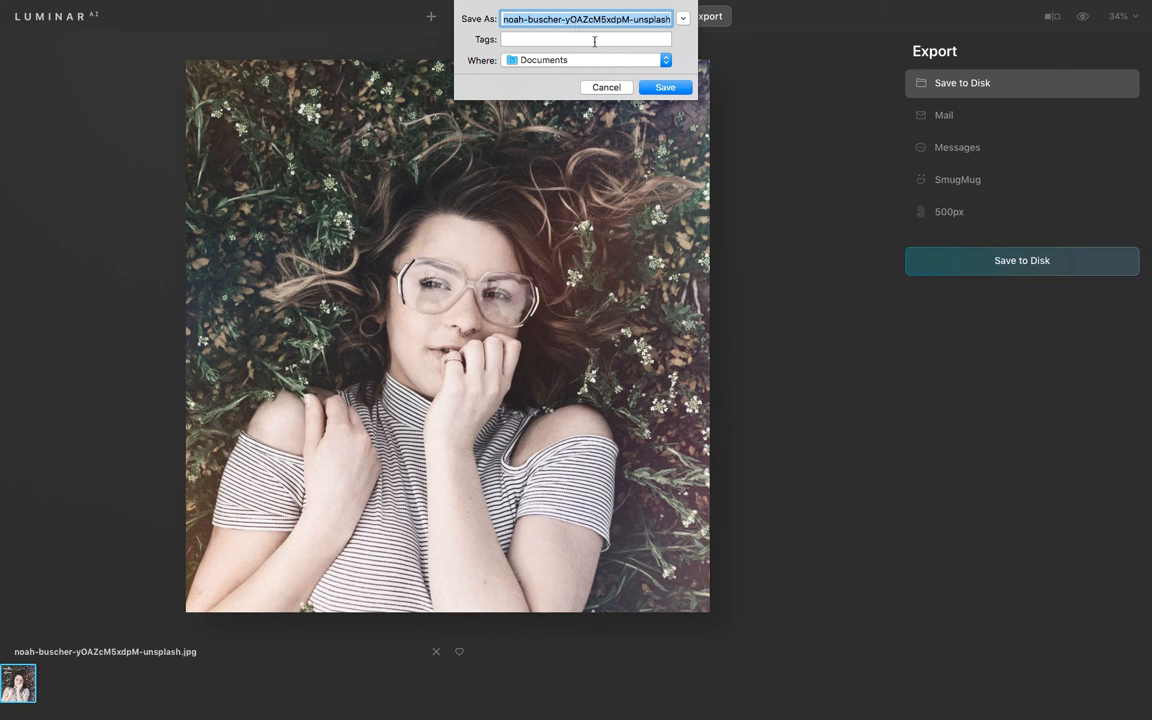
type("t")
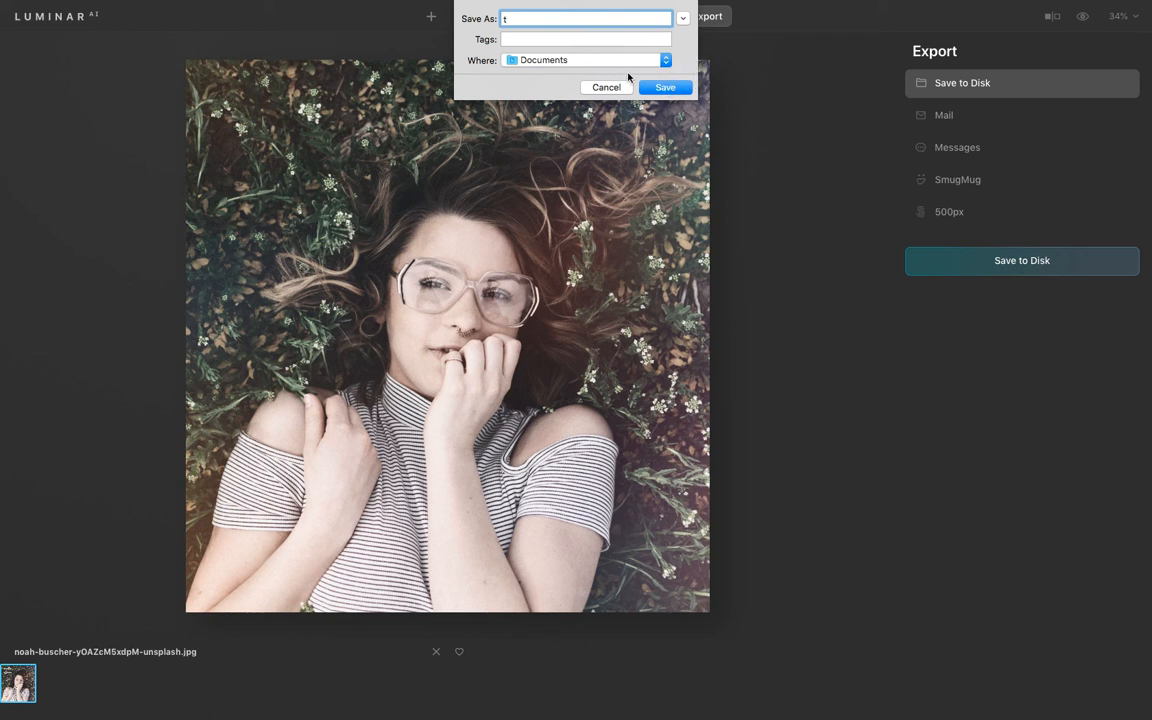
left_click(683, 18)
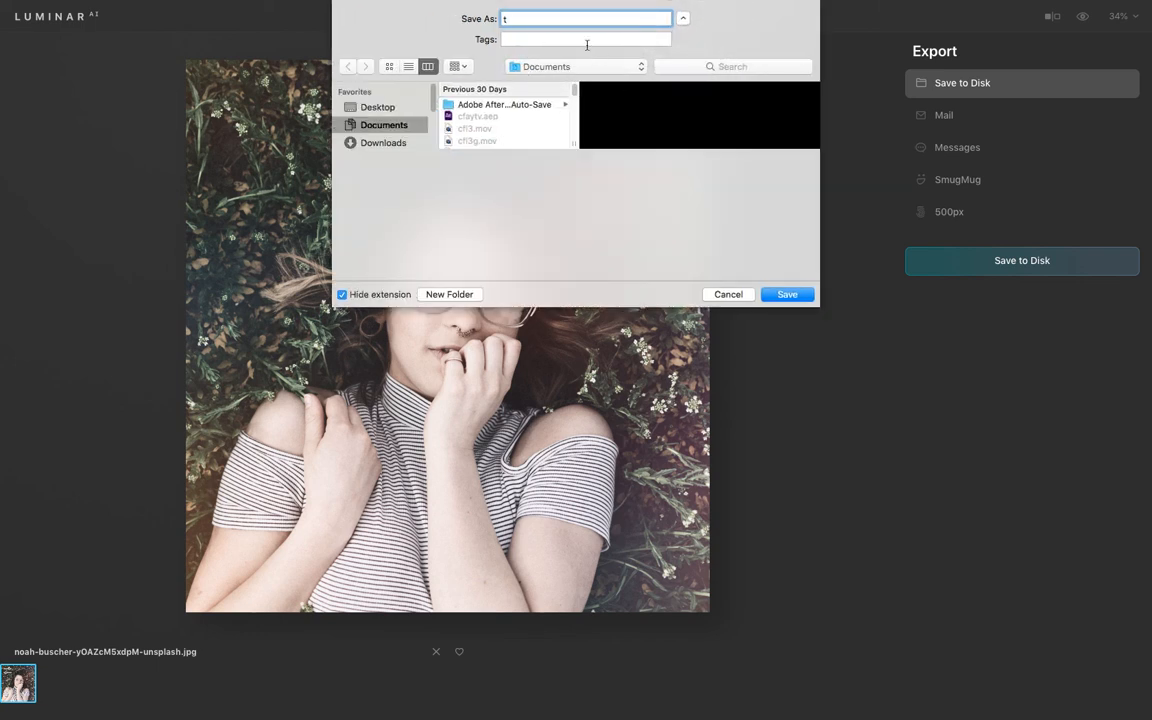
left_click(787, 294)
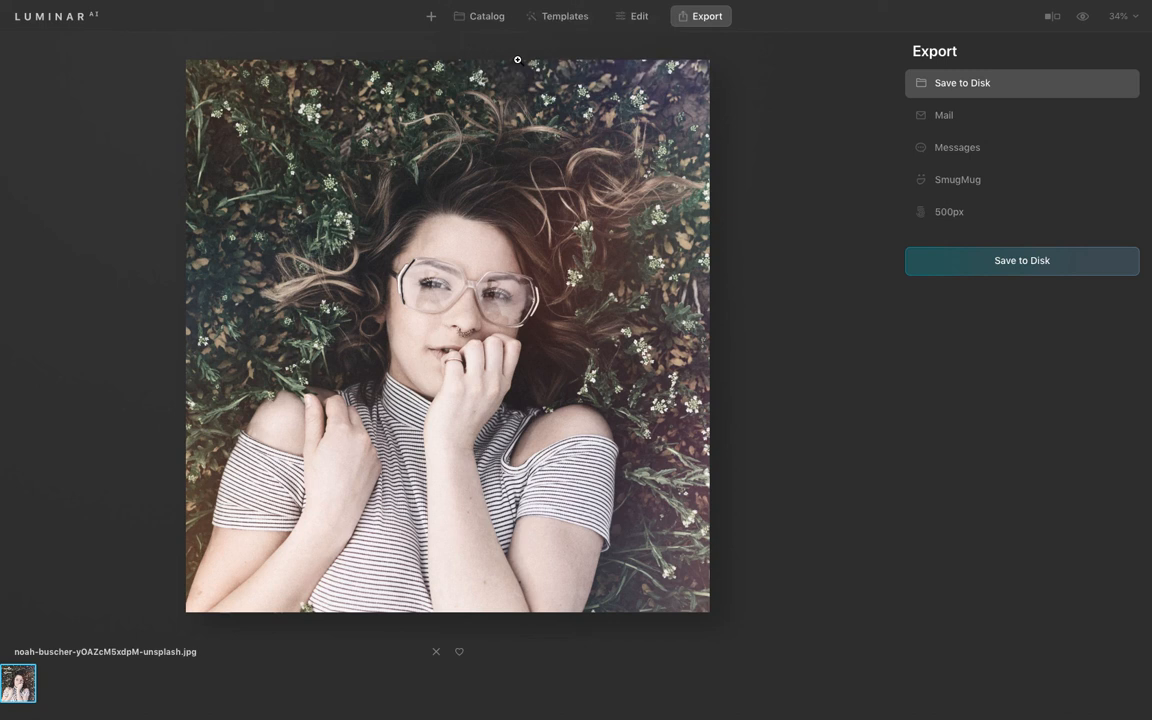
Turn on the before/after split view and sweep the divider across the photo to compare the original with the edit.
left_click(1052, 16)
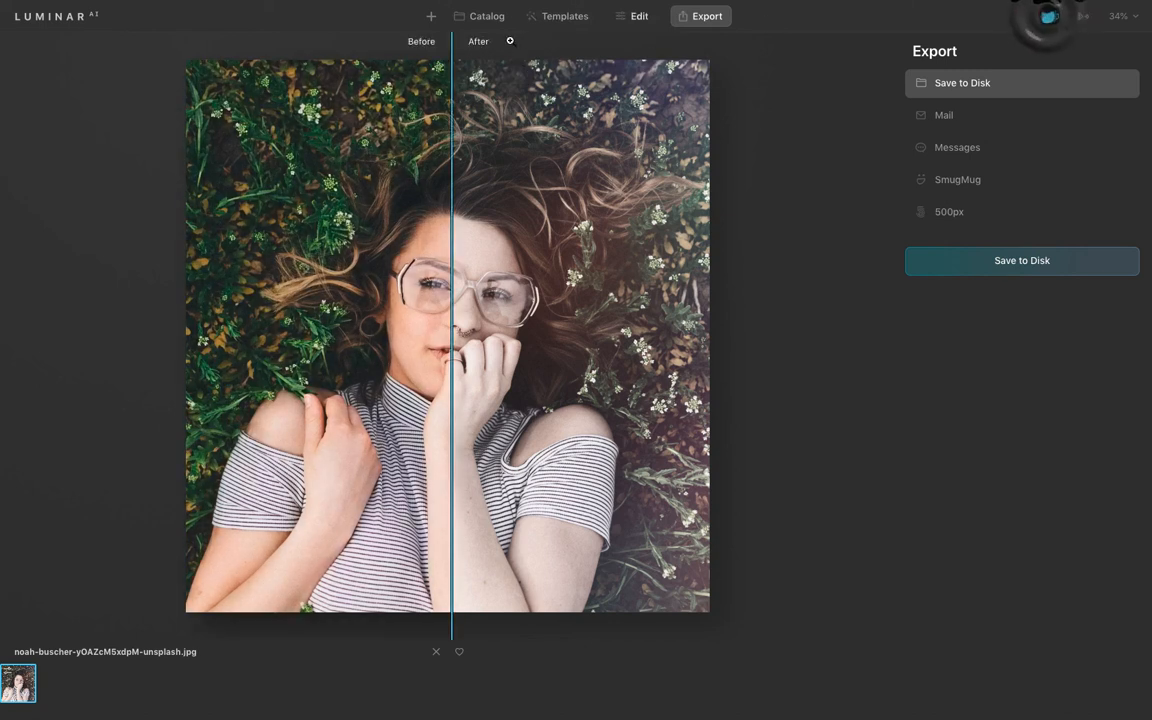
left_click_drag(451, 118, 211, 121)
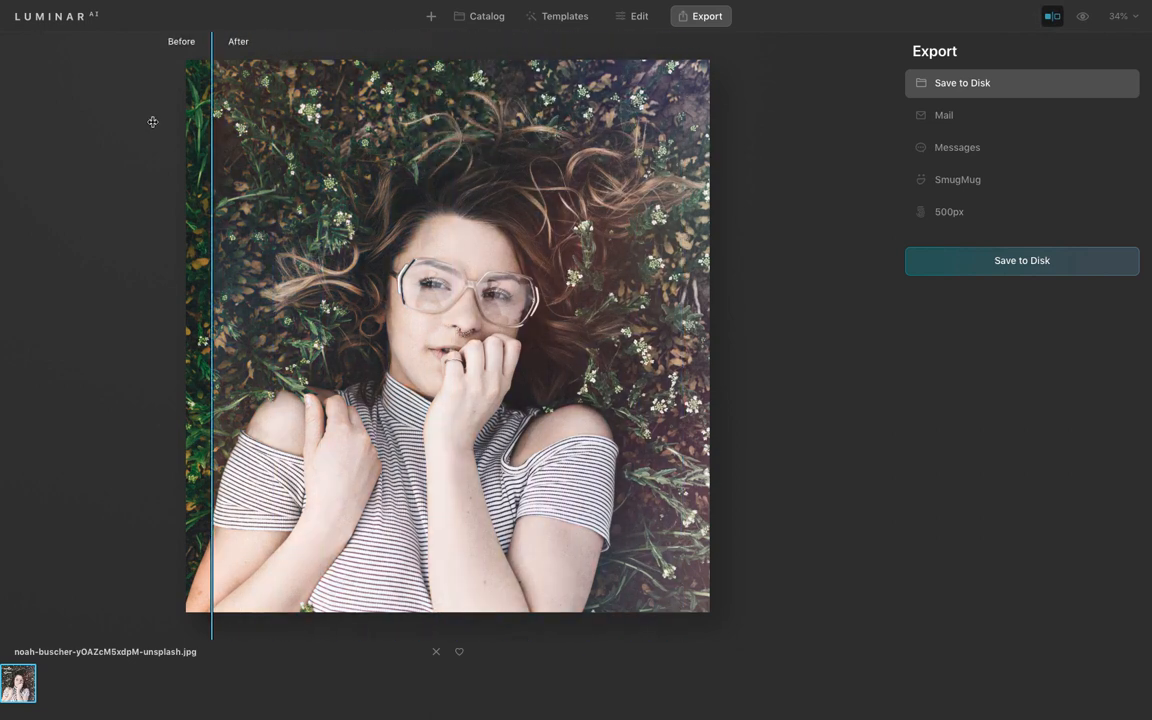
left_click_drag(211, 124, 398, 181)
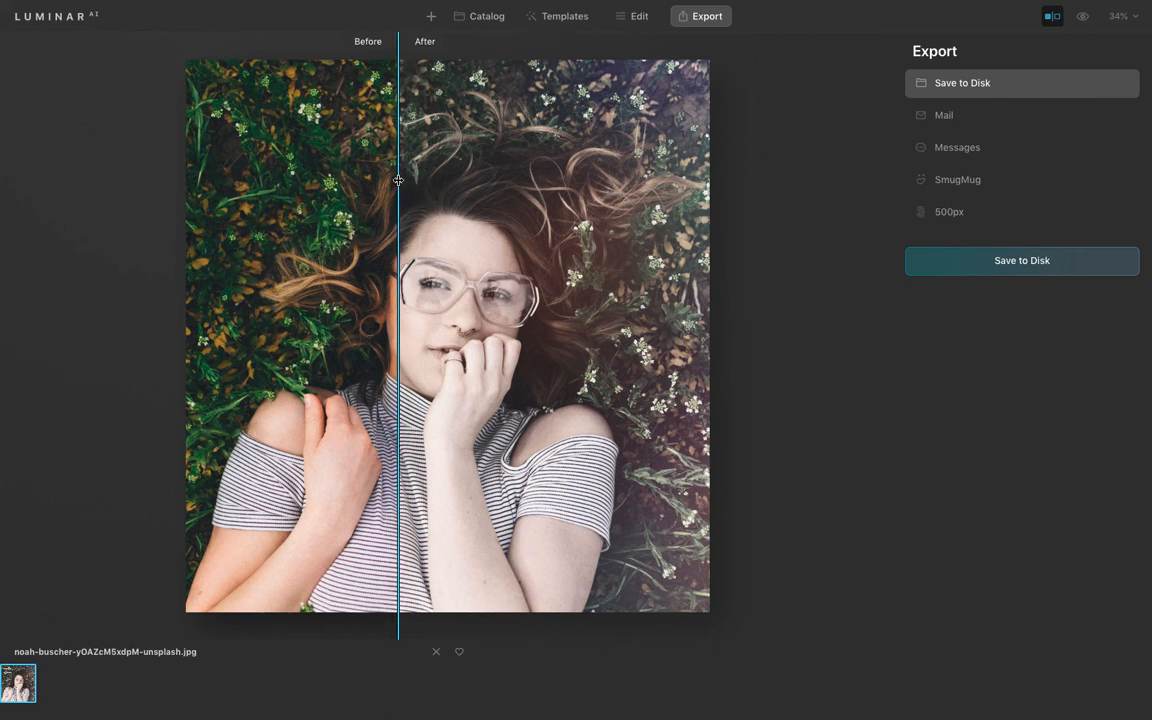
left_click_drag(398, 181, 449, 191)
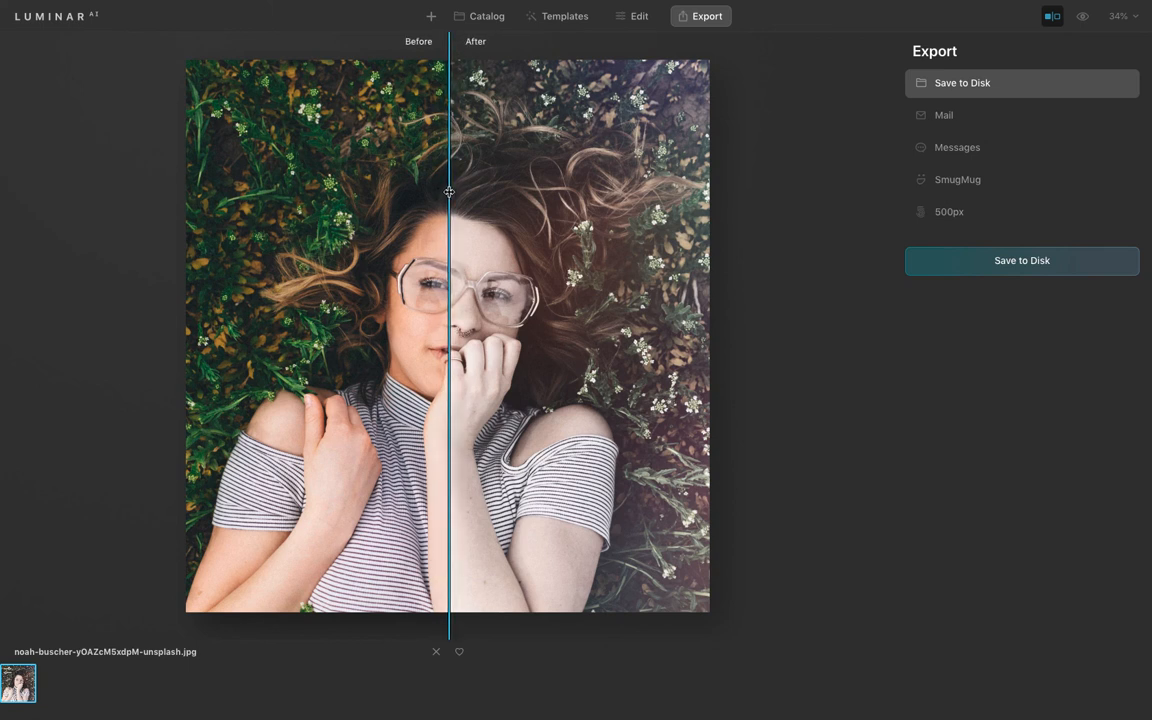